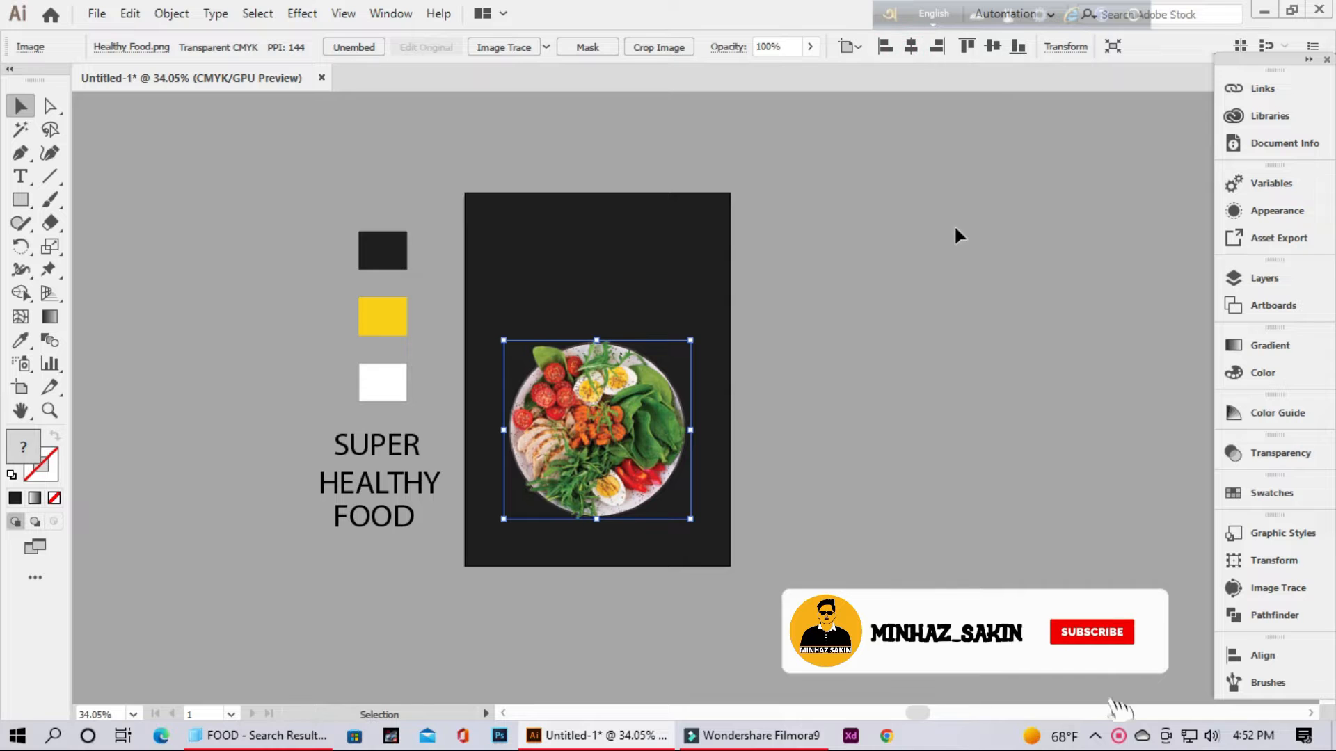
- Draw a circle about the size of the food plate on the empty canvas beside the artboard
{"action": "left_click_drag", "start_coordinate": [670, 531], "coordinate": [800, 531]}
{"action": "left_click_drag", "start_coordinate": [800, 531], "coordinate": [858, 483]}
{"action": "right_click", "coordinate": [20, 176]}
{"action": "right_click", "coordinate": [20, 200]}
{"action": "left_click", "coordinate": [105, 249]}
{"action": "left_click_drag", "start_coordinate": [869, 263], "coordinate": [988, 527]}
- Give the new circle no fill and a white stroke
{"action": "left_click", "coordinate": [120, 46]}
{"action": "left_click", "coordinate": [14, 79]}
{"action": "left_click", "coordinate": [163, 47]}
{"action": "left_click", "coordinate": [40, 78]}
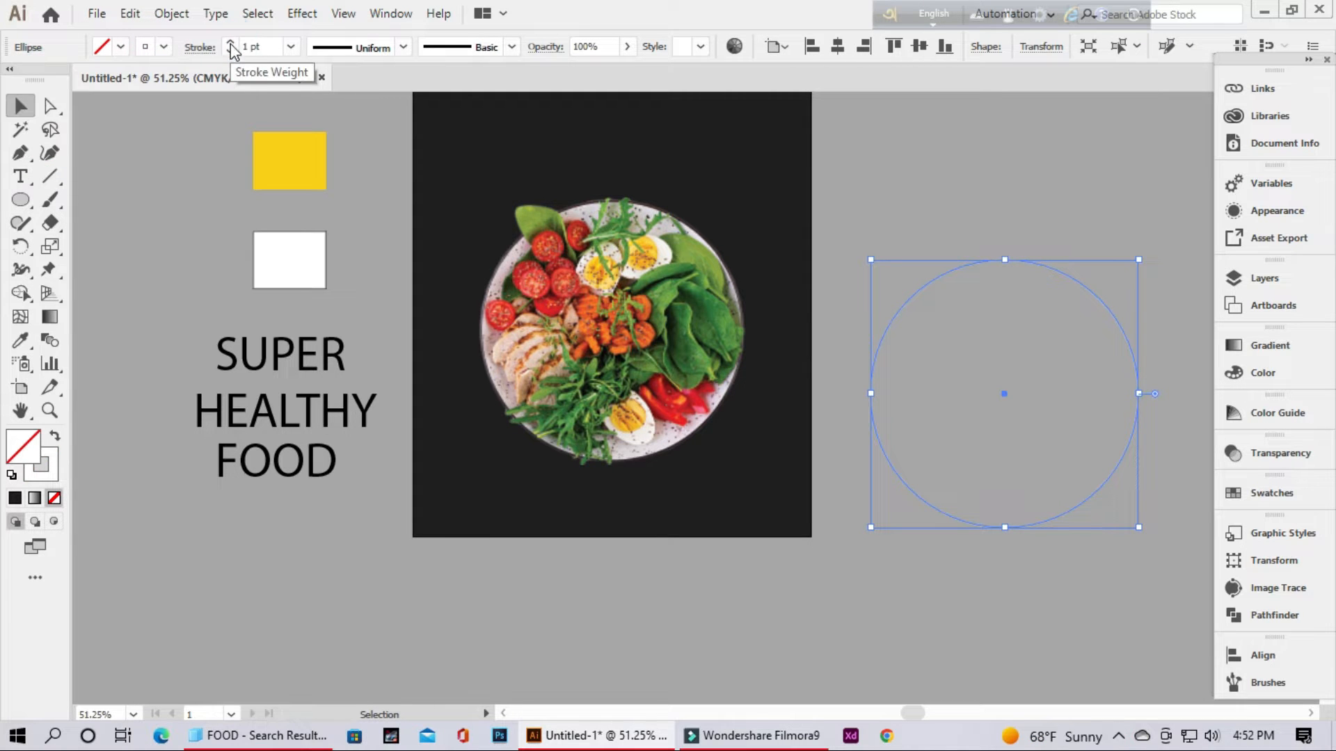
- Move the white ring over the food plate and enlarge it slightly so it surrounds the plate
{"action": "left_click", "coordinate": [974, 214]}
{"action": "left_click_drag", "start_coordinate": [1023, 263], "coordinate": [632, 205]}
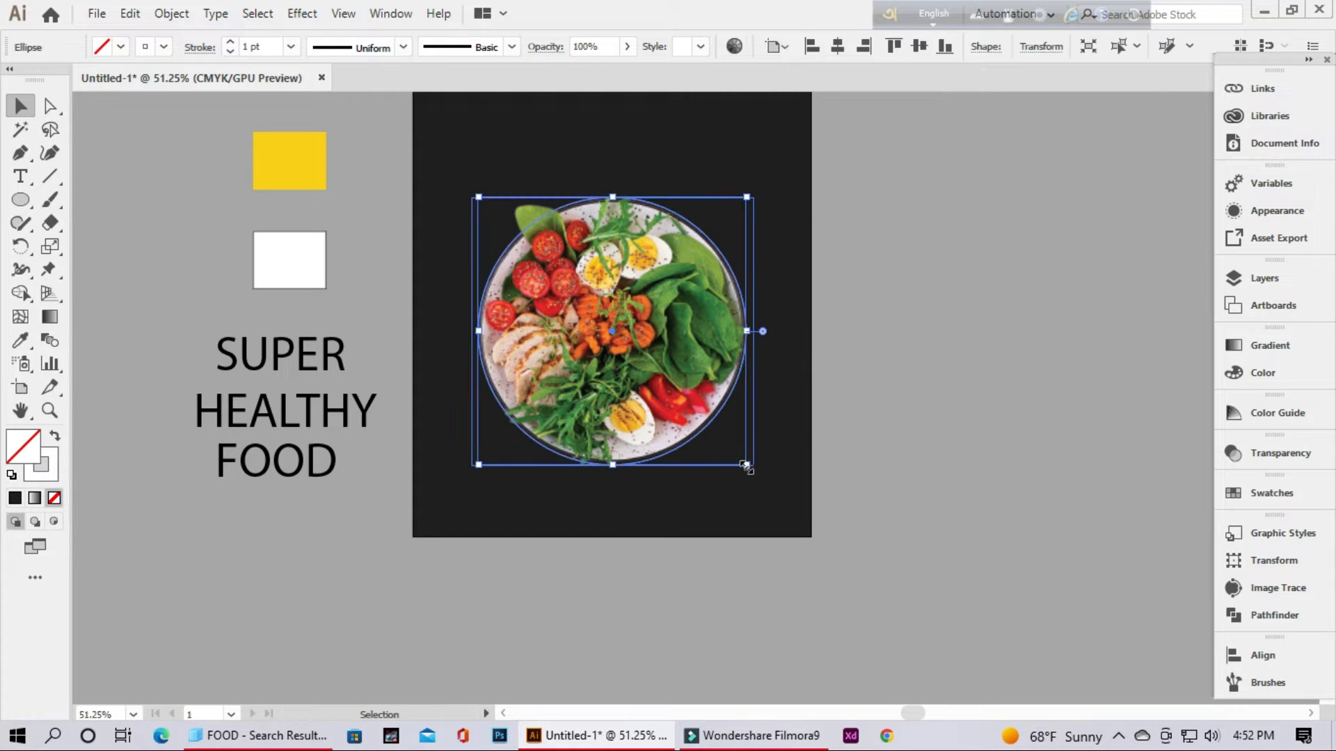
{"action": "left_click_drag", "start_coordinate": [745, 464], "coordinate": [752, 477]}
- Center the ring and the food image vertically on the artboard
{"action": "left_click", "coordinate": [917, 51]}
{"action": "left_click", "coordinate": [624, 446]}
{"action": "left_click", "coordinate": [993, 47]}
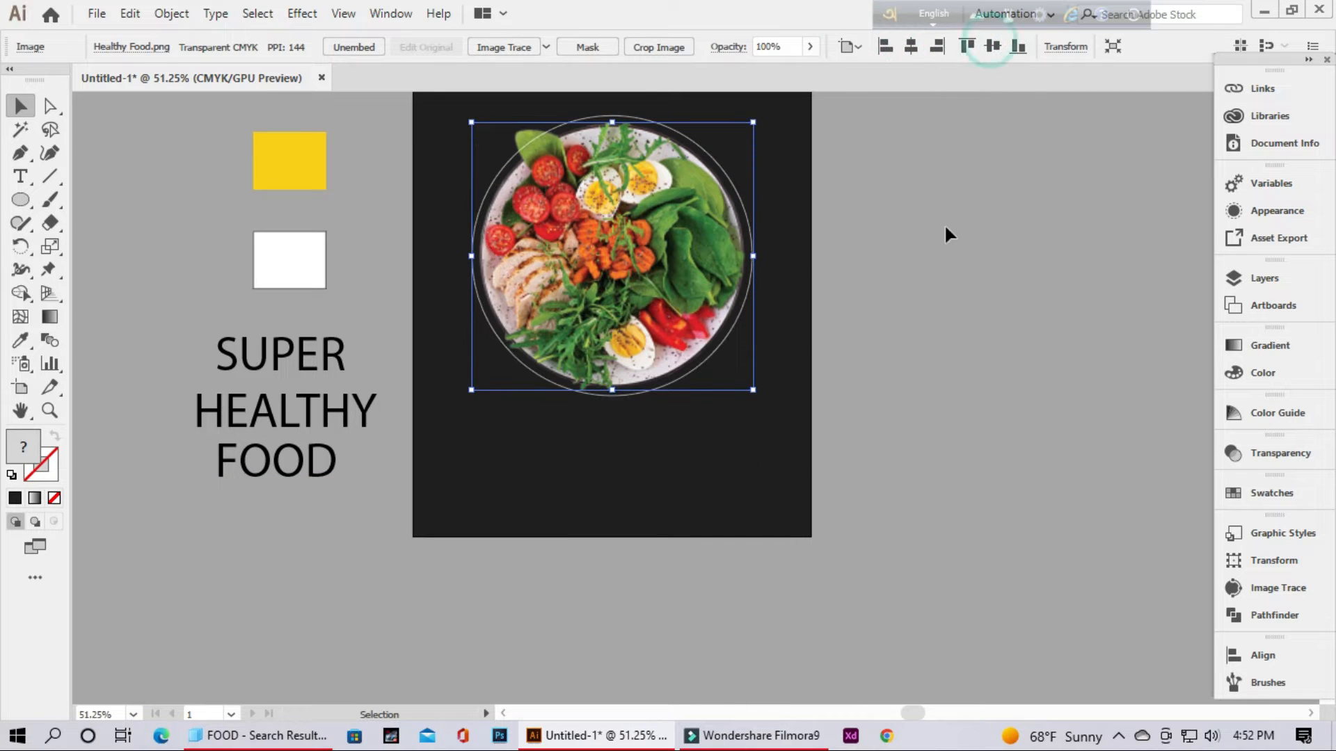
- Group the food image with its ring and move the group down to the lower half of the poster
{"action": "left_click", "coordinate": [766, 226]}
{"action": "left_click", "coordinate": [742, 198]}
{"action": "right_click", "coordinate": [636, 244]}
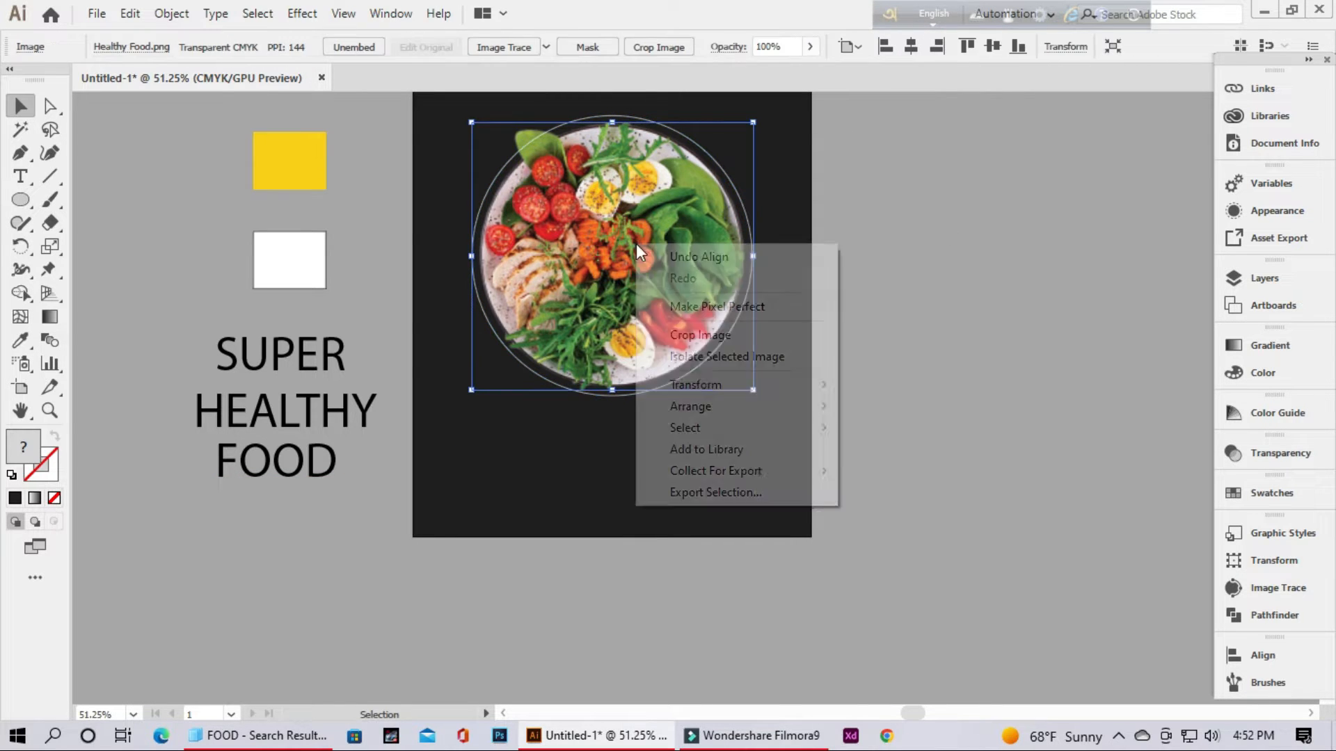
{"action": "mouse_move", "coordinate": [705, 395]}
{"action": "left_click", "coordinate": [901, 402]}
{"action": "left_click", "coordinate": [893, 241]}
{"action": "left_click_drag", "start_coordinate": [686, 262], "coordinate": [681, 348]}
{"action": "left_click_drag", "start_coordinate": [727, 362], "coordinate": [739, 432]}
{"action": "right_click", "coordinate": [726, 350]}
{"action": "key", "text": "Escape"}
{"action": "left_click_drag", "start_coordinate": [710, 380], "coordinate": [710, 462]}
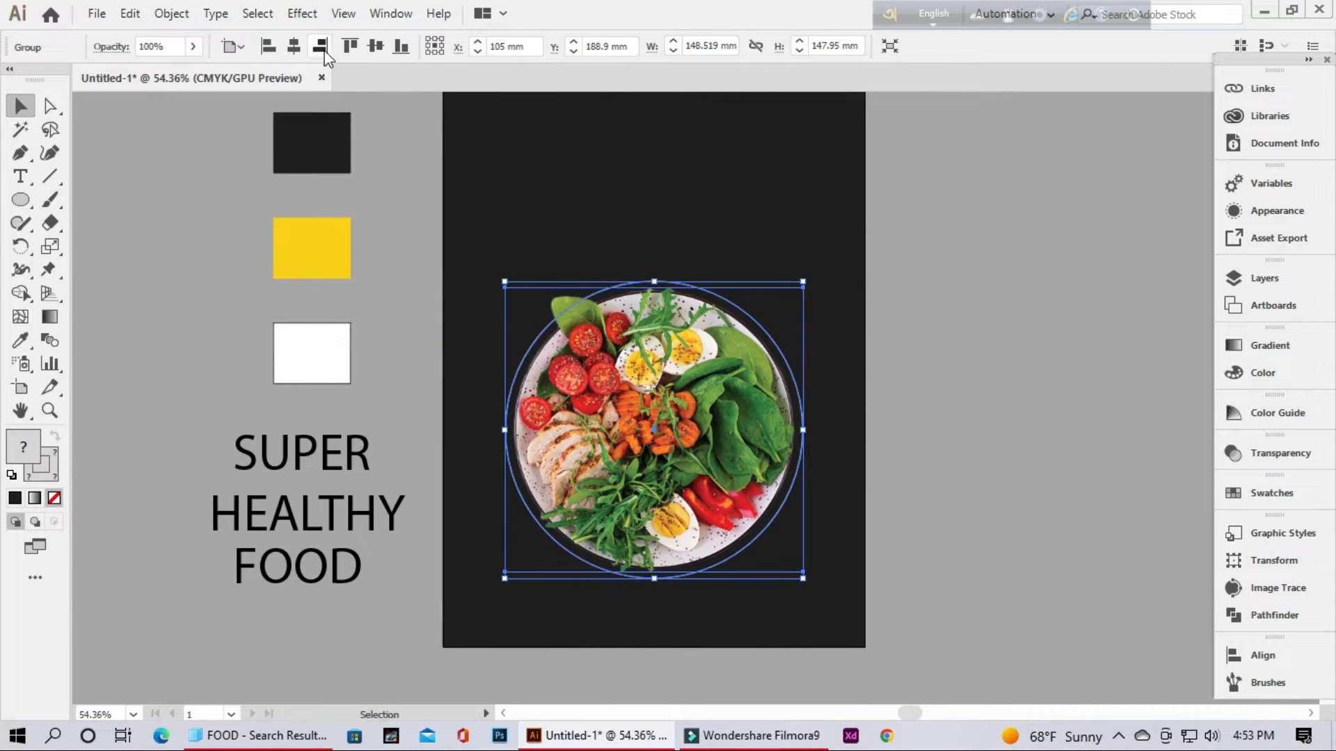
{"action": "left_click", "coordinate": [1019, 368]}
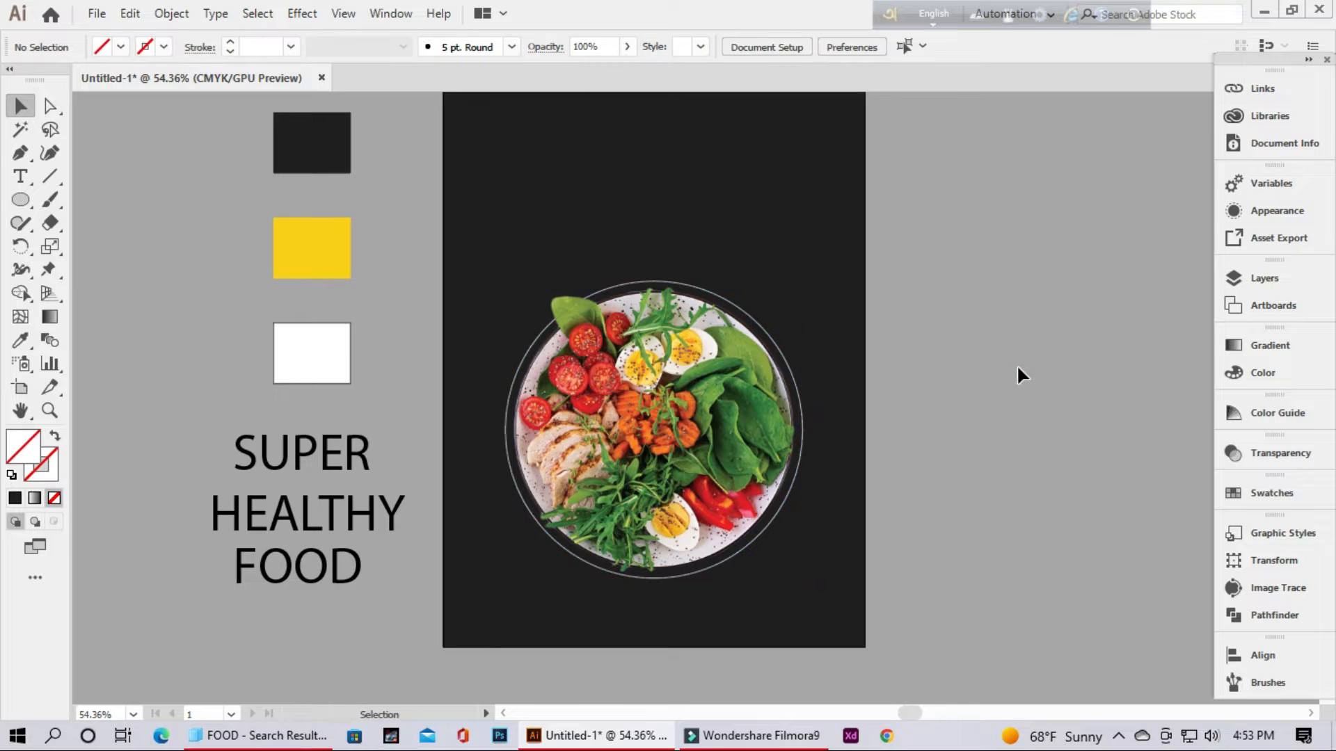
- Set the SUPER text to a white fill and the 28 Days Later font
{"action": "left_click_drag", "start_coordinate": [1010, 361], "coordinate": [963, 424]}
{"action": "left_click", "coordinate": [408, 465]}
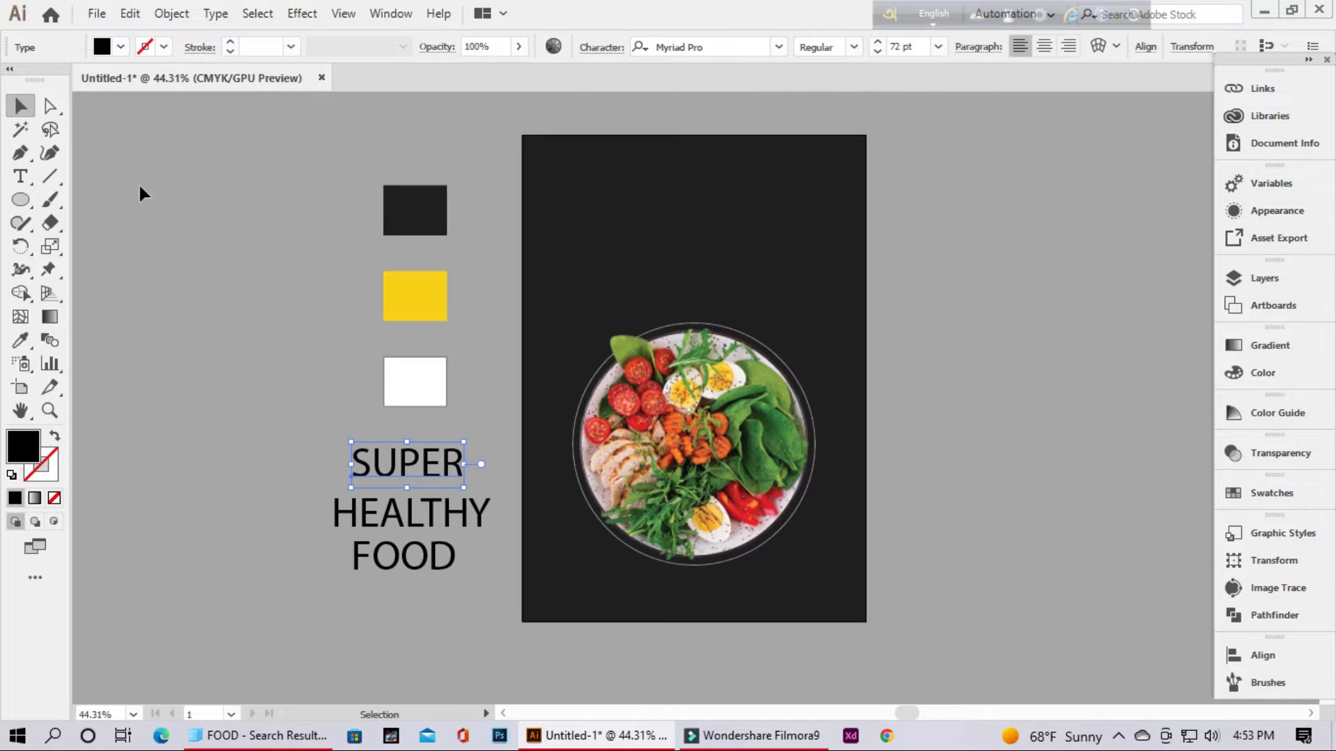
{"action": "left_click", "coordinate": [120, 47]}
{"action": "left_click", "coordinate": [34, 88]}
{"action": "left_click", "coordinate": [779, 47]}
{"action": "type", "text": "28"}
{"action": "left_click", "coordinate": [837, 146]}
- Move SUPER to the top of the dark poster and bring it to the front
{"action": "left_click_drag", "start_coordinate": [424, 460], "coordinate": [711, 192]}
{"action": "right_click", "coordinate": [719, 182]}
{"action": "mouse_move", "coordinate": [797, 463]}
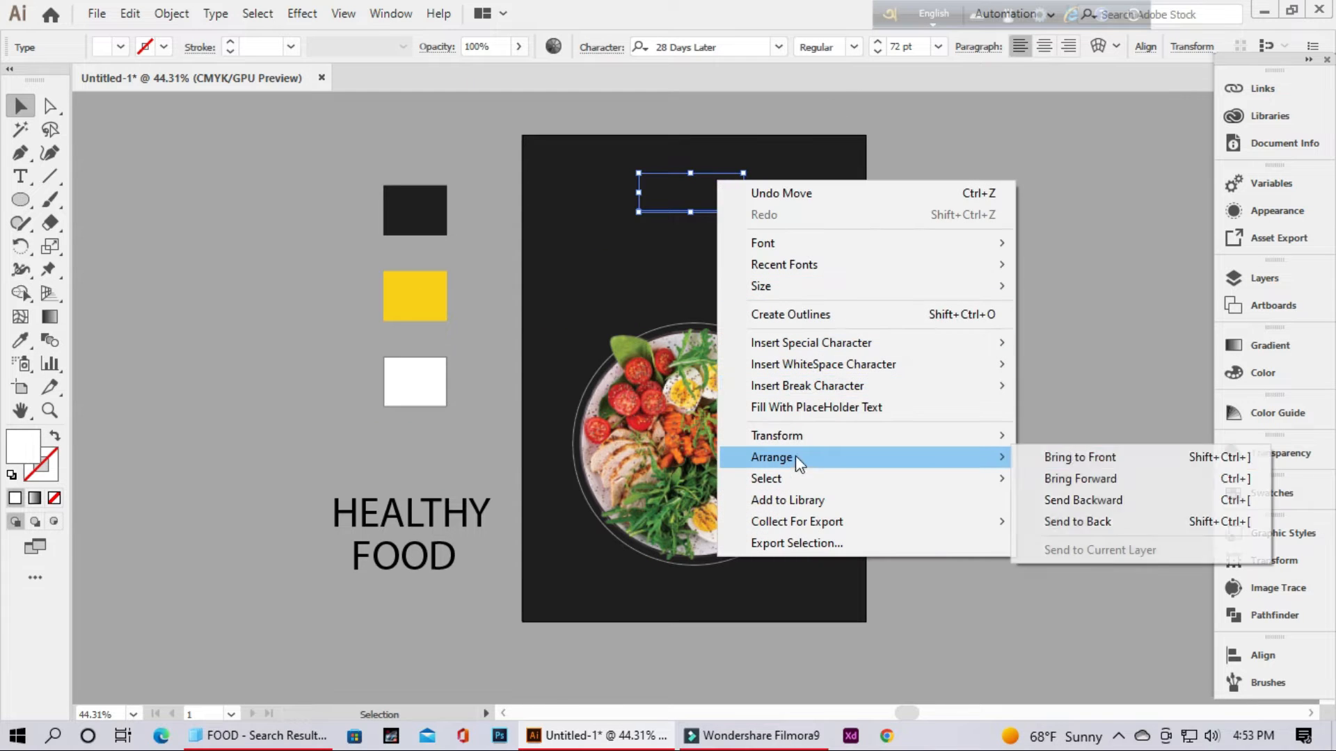
{"action": "left_click", "coordinate": [1080, 457]}
- Bring the HEALTHY and FOOD texts to the front
{"action": "left_click", "coordinate": [432, 513]}
{"action": "right_click", "coordinate": [427, 511]}
{"action": "mouse_move", "coordinate": [521, 407]}
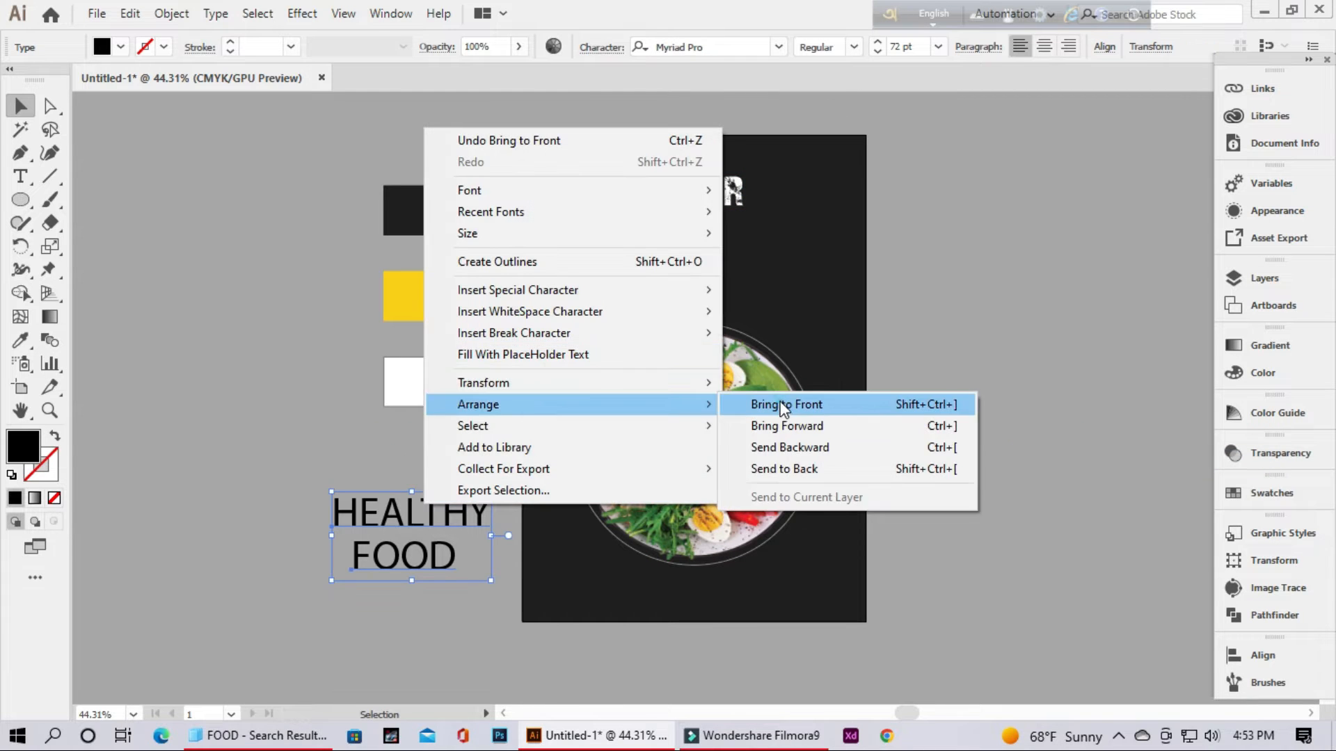
{"action": "left_click", "coordinate": [784, 406]}
- Set SUPER to 92 pt and center it horizontally on the artboard
{"action": "left_click", "coordinate": [691, 192]}
{"action": "left_click", "coordinate": [877, 41]}
{"action": "left_click", "coordinate": [877, 41]}
{"action": "left_click", "coordinate": [877, 41]}
{"action": "left_click", "coordinate": [1146, 47]}
{"action": "left_click", "coordinate": [983, 102]}
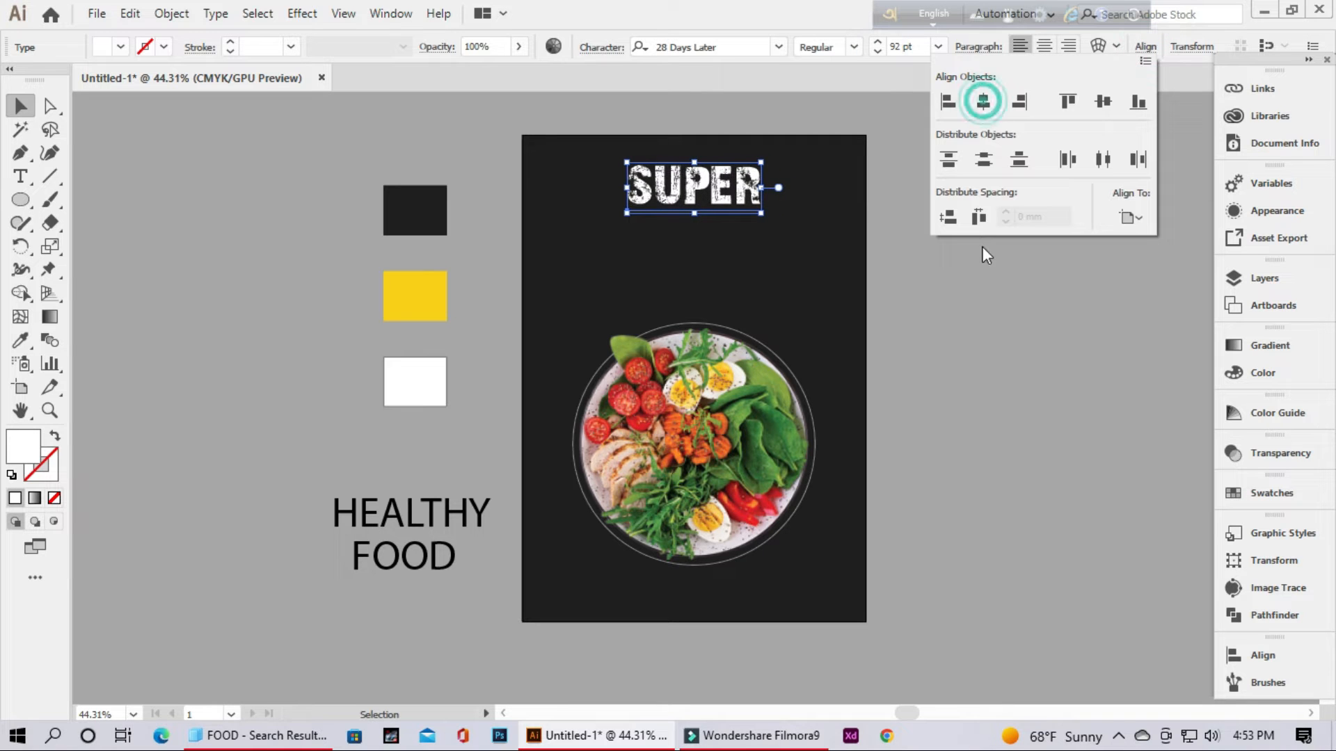
{"action": "left_click", "coordinate": [966, 293]}
{"action": "left_click", "coordinate": [826, 240]}
- Set the HEALTHY text in 28 Days Later and color it with the yellow swatch square
{"action": "left_click", "coordinate": [441, 513]}
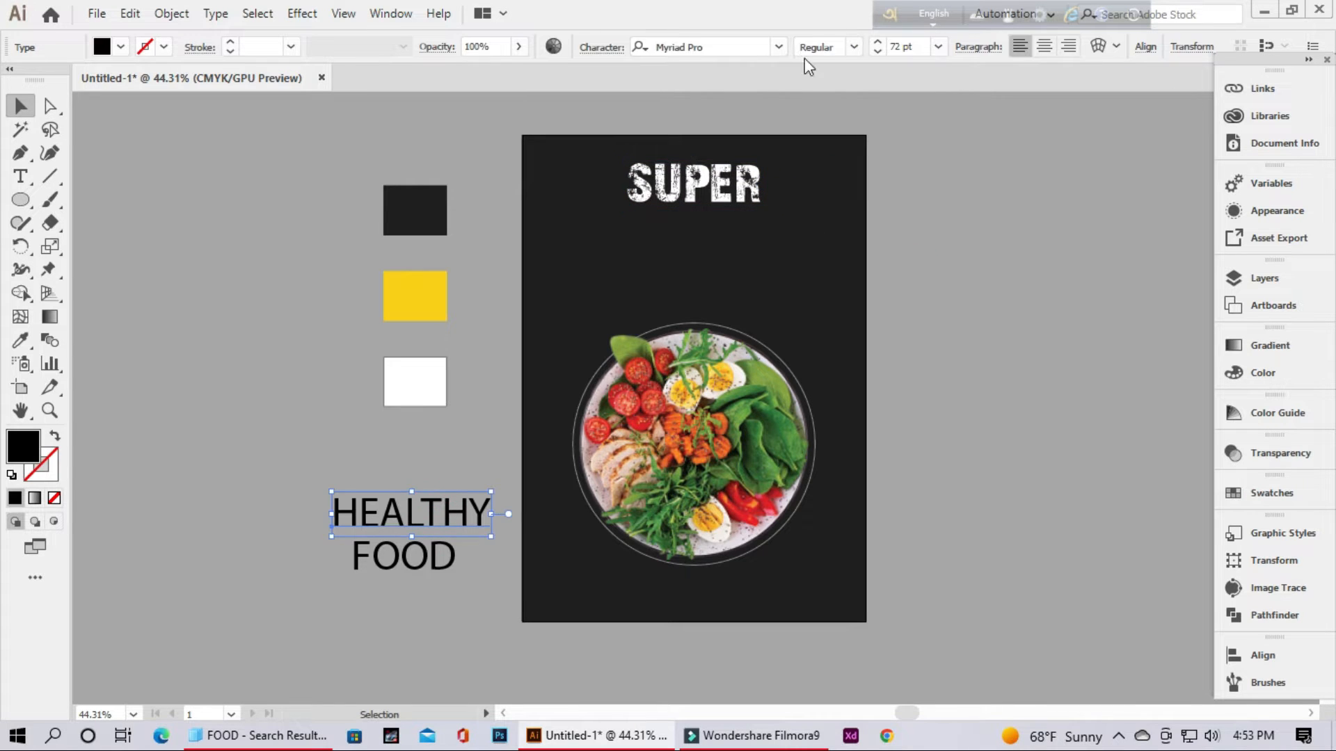
{"action": "left_click", "coordinate": [779, 46]}
{"action": "type", "text": "28"}
{"action": "key", "text": "Return"}
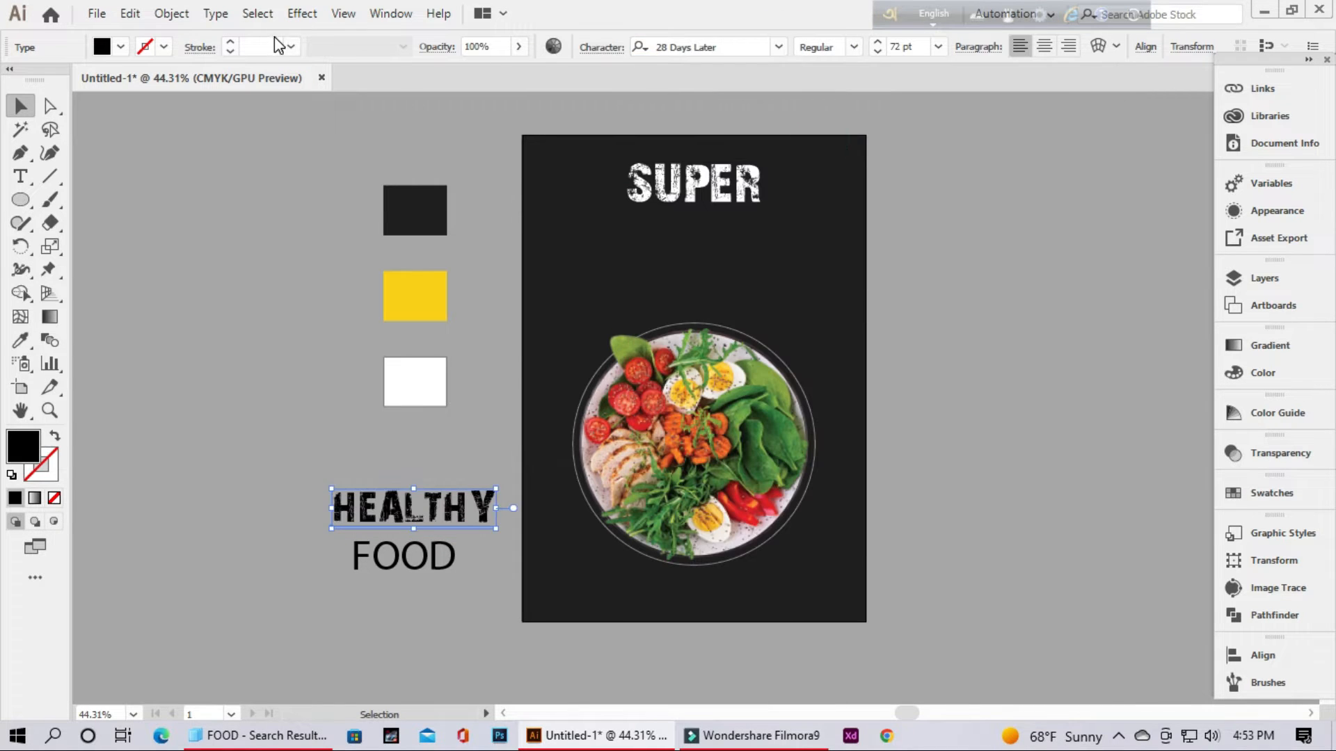
{"action": "key", "text": "i"}
{"action": "left_click", "coordinate": [400, 285]}
{"action": "key", "text": "v"}
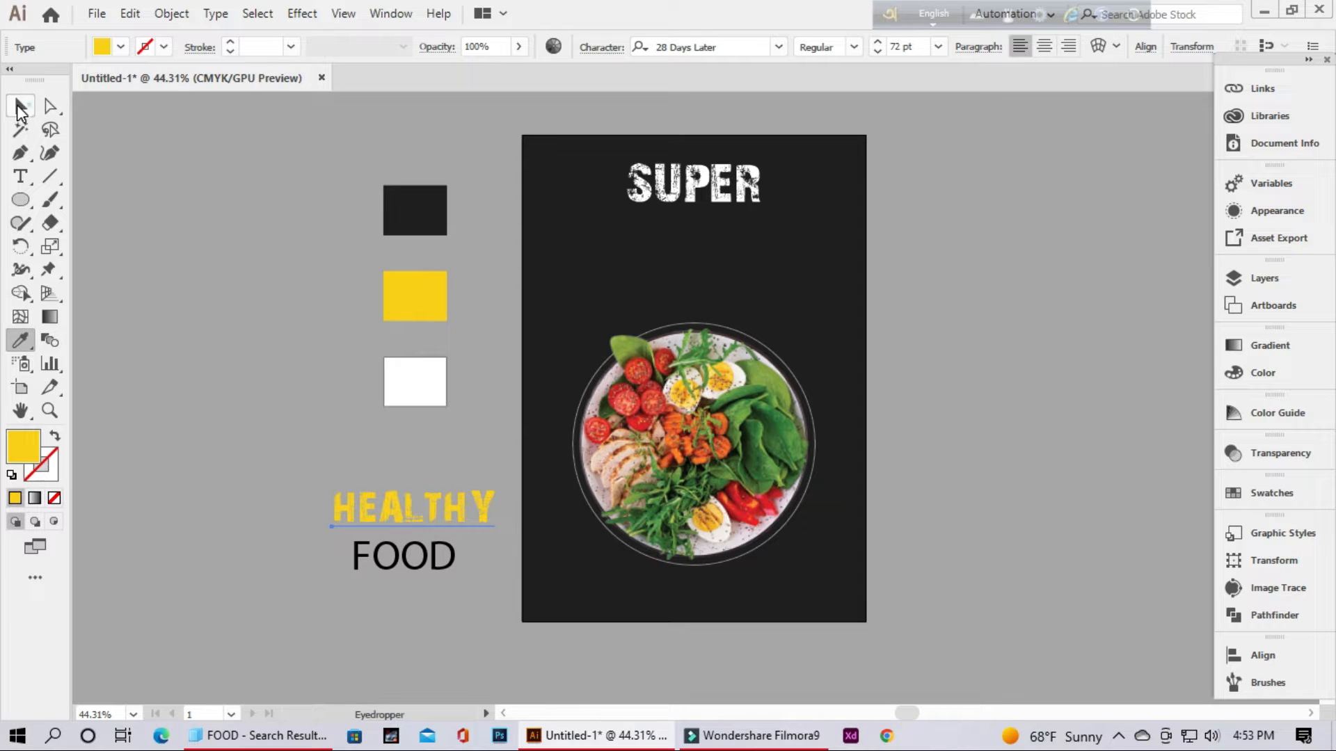
- Place HEALTHY directly beneath SUPER on the poster, nudging it slightly right and up
{"action": "left_click_drag", "start_coordinate": [391, 513], "coordinate": [671, 237]}
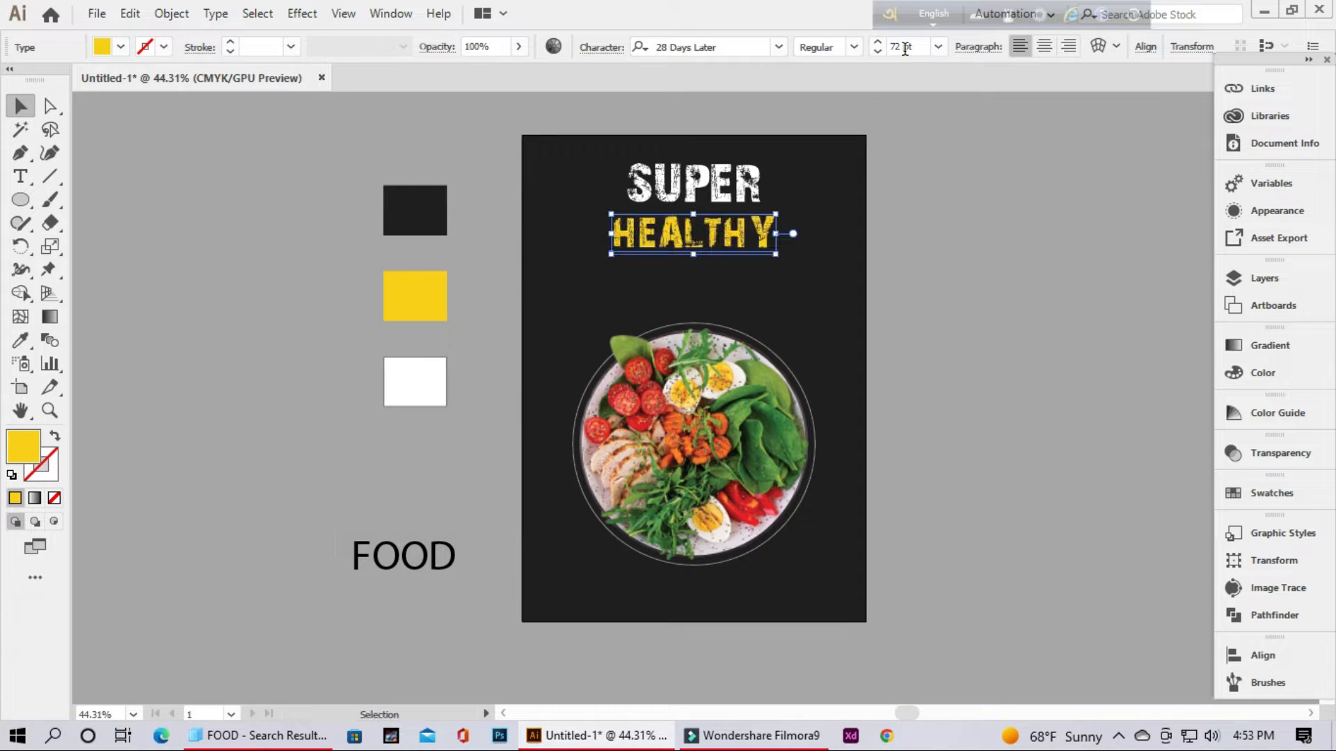
{"action": "left_click", "coordinate": [1145, 47]}
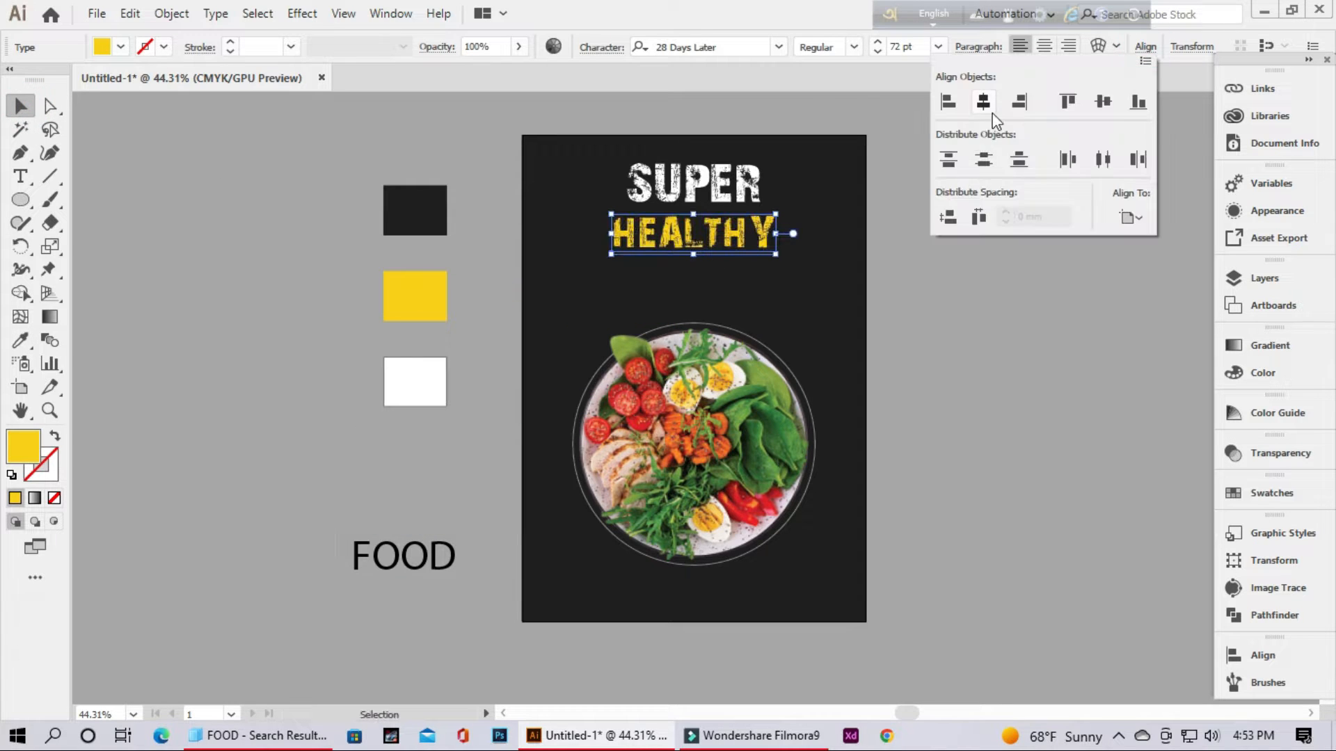
{"action": "left_click", "coordinate": [942, 271]}
{"action": "key", "text": "Right"}
{"action": "key", "text": "Right"}
{"action": "key", "text": "Right"}
{"action": "key", "text": "Right"}
{"action": "key", "text": "Right"}
{"action": "key", "text": "Up"}
{"action": "key", "text": "Up"}
{"action": "key", "text": "Up"}
{"action": "key", "text": "Up"}
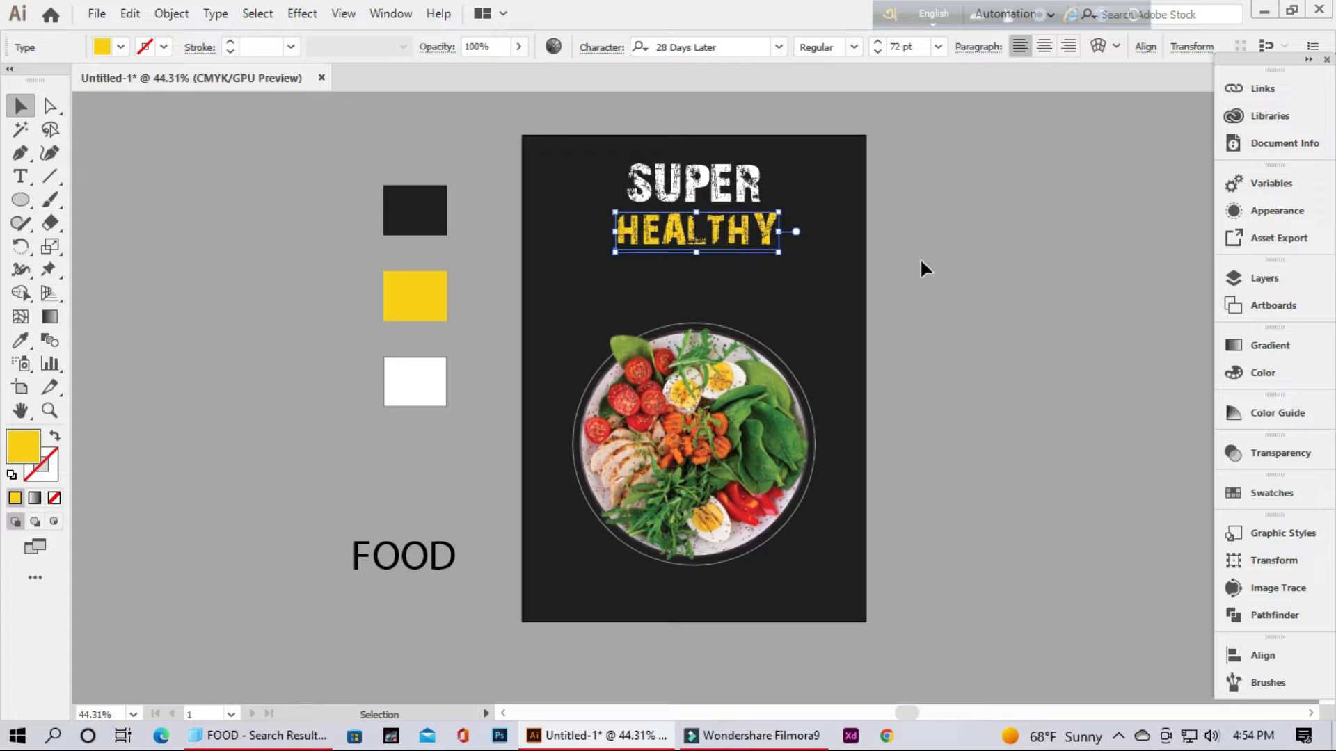
{"action": "left_click", "coordinate": [921, 266]}
- Set the FOOD text in 28 Days Later with a white fill and no stroke
{"action": "left_click", "coordinate": [426, 553]}
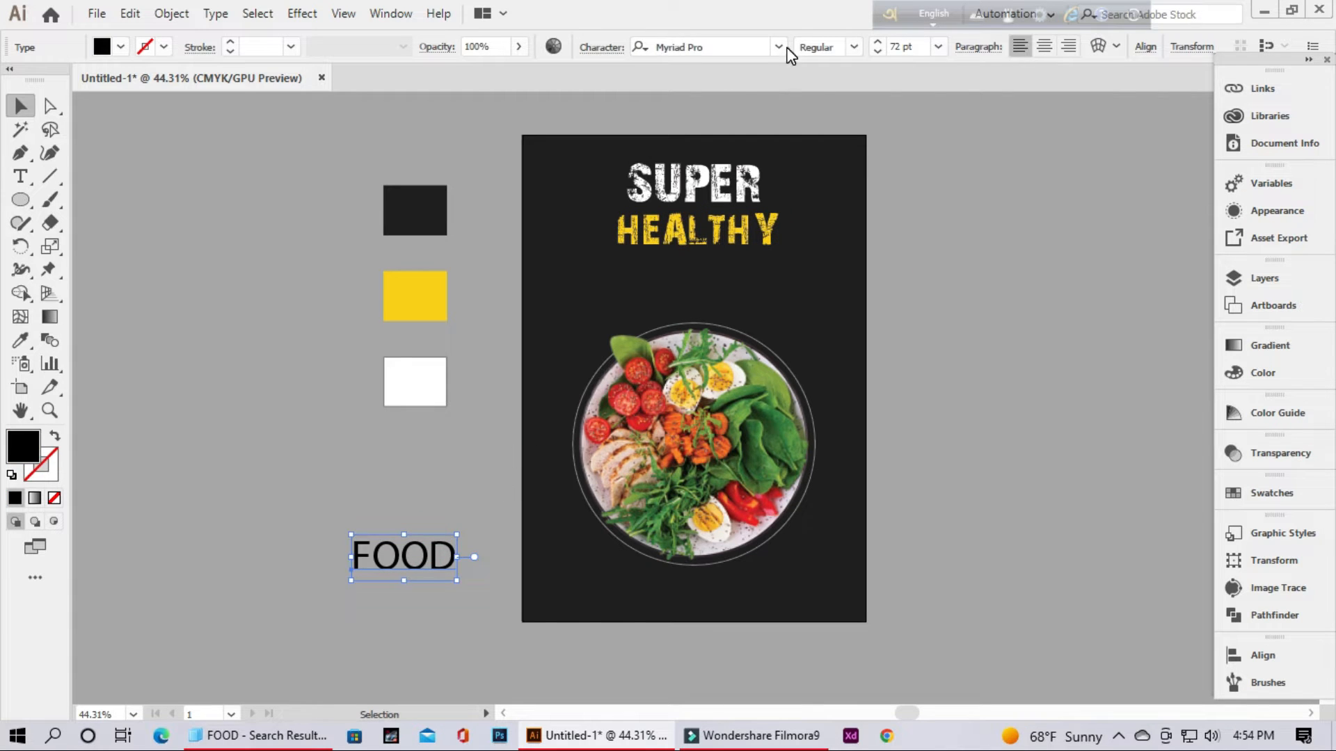
{"action": "left_click", "coordinate": [779, 47]}
{"action": "type", "text": "28"}
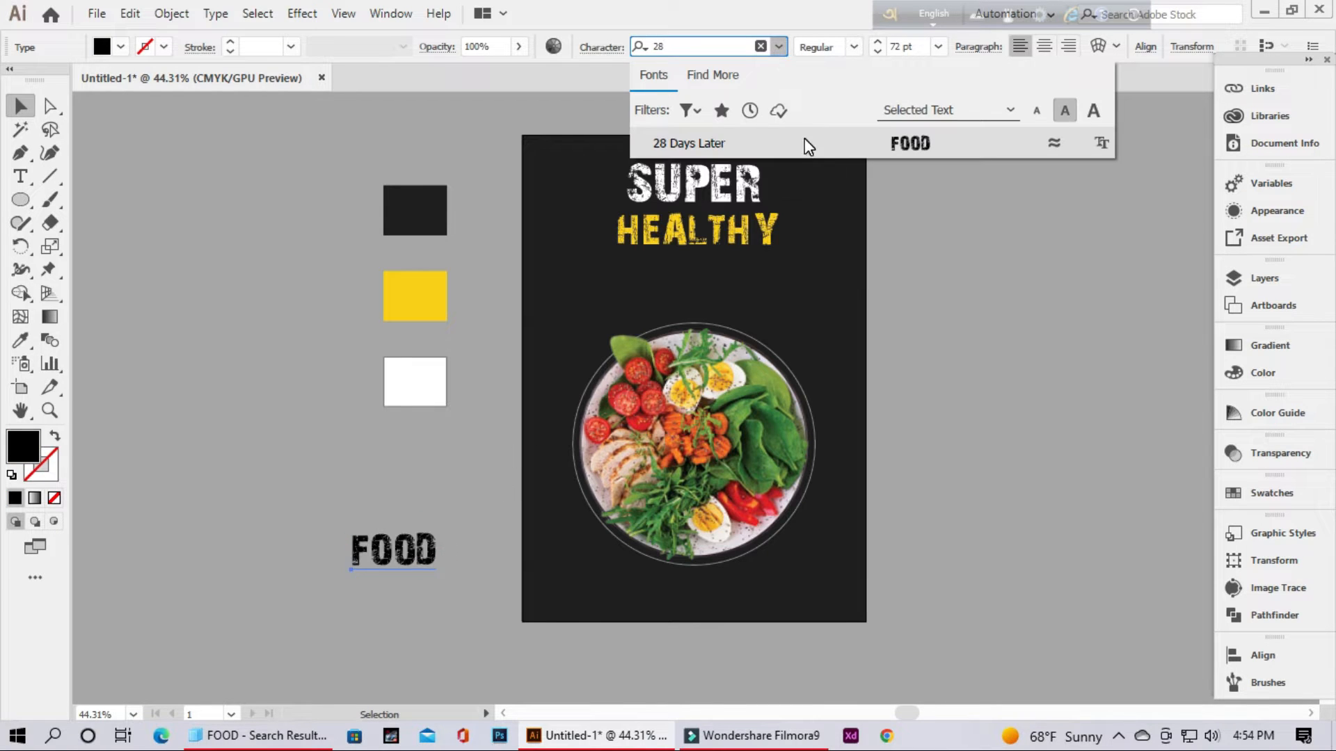
{"action": "left_click", "coordinate": [805, 141]}
{"action": "left_click", "coordinate": [120, 48]}
{"action": "key", "text": "i"}
{"action": "left_click", "coordinate": [391, 388]}
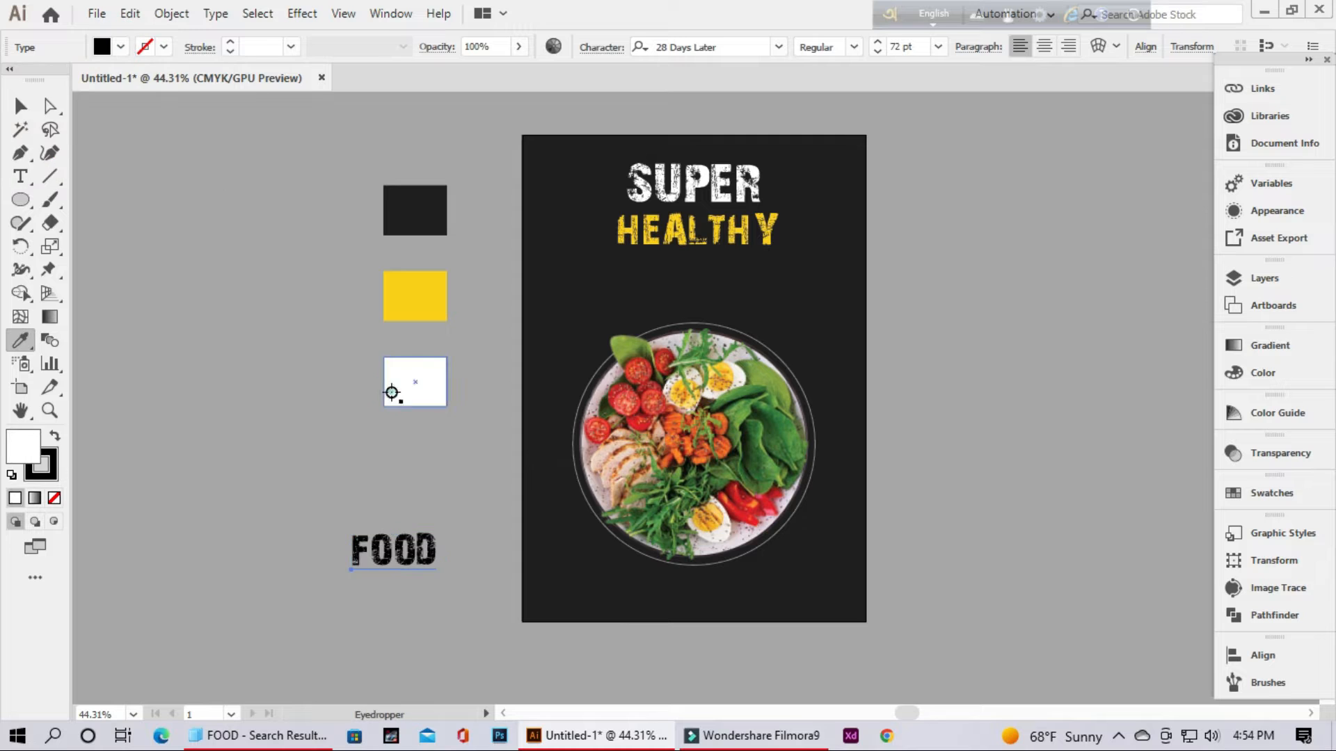
{"action": "left_click", "coordinate": [164, 47]}
{"action": "left_click", "coordinate": [10, 82]}
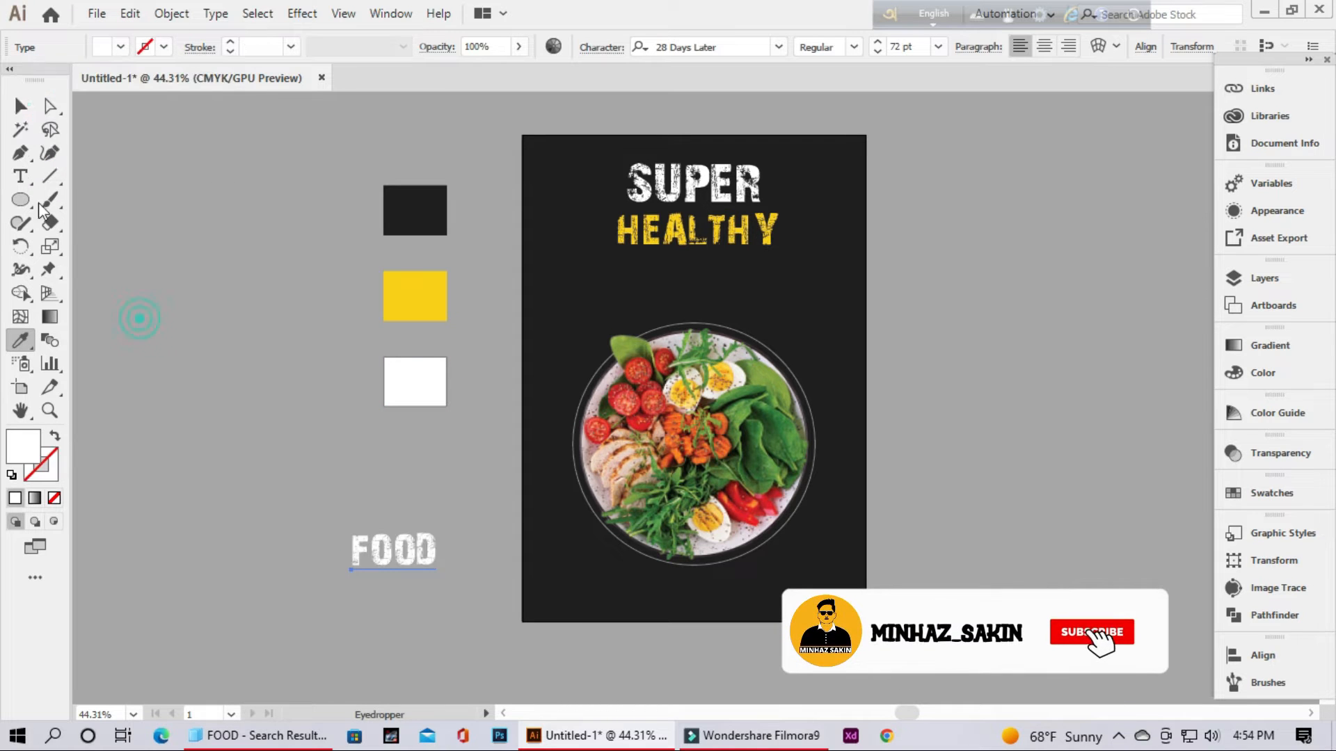
- Move FOOD beneath HEALTHY, set it to 75 pt and center it horizontally on the artboard
{"action": "key", "text": "v"}
{"action": "left_click_drag", "start_coordinate": [388, 565], "coordinate": [691, 290]}
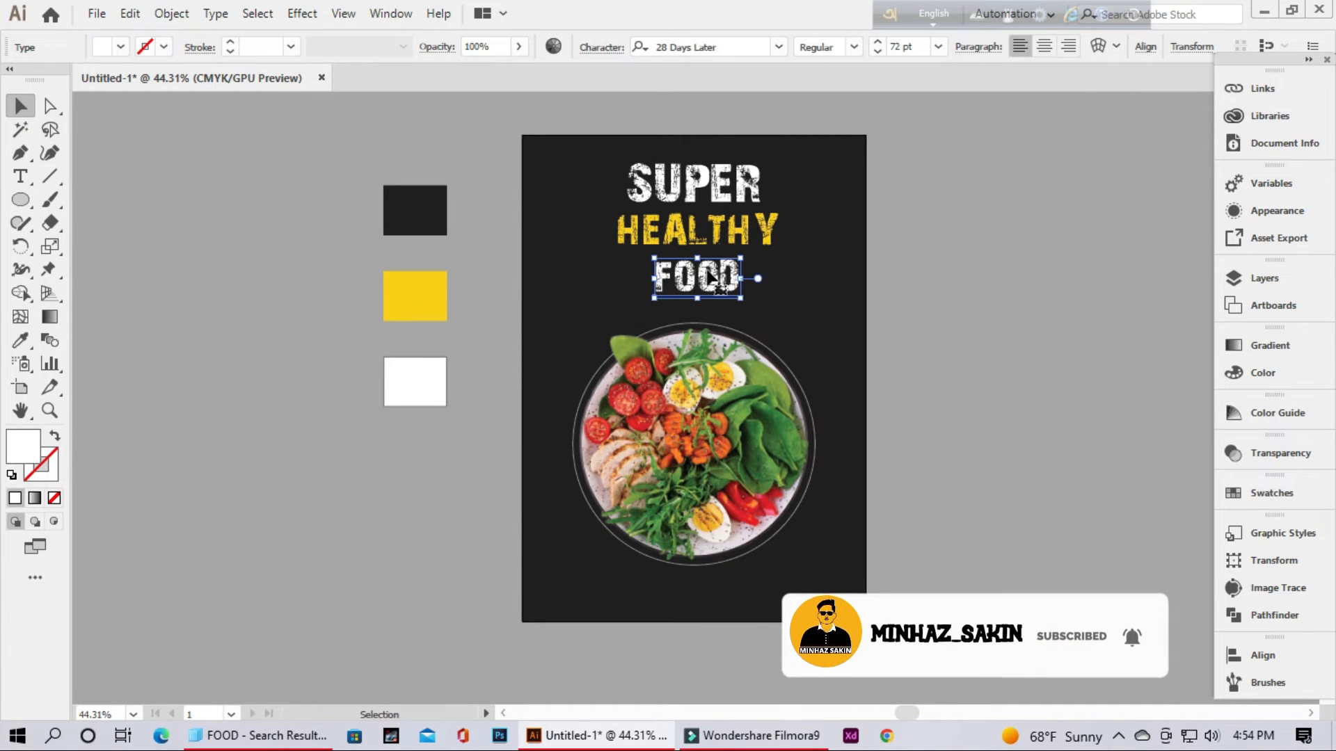
{"action": "left_click", "coordinate": [877, 42]}
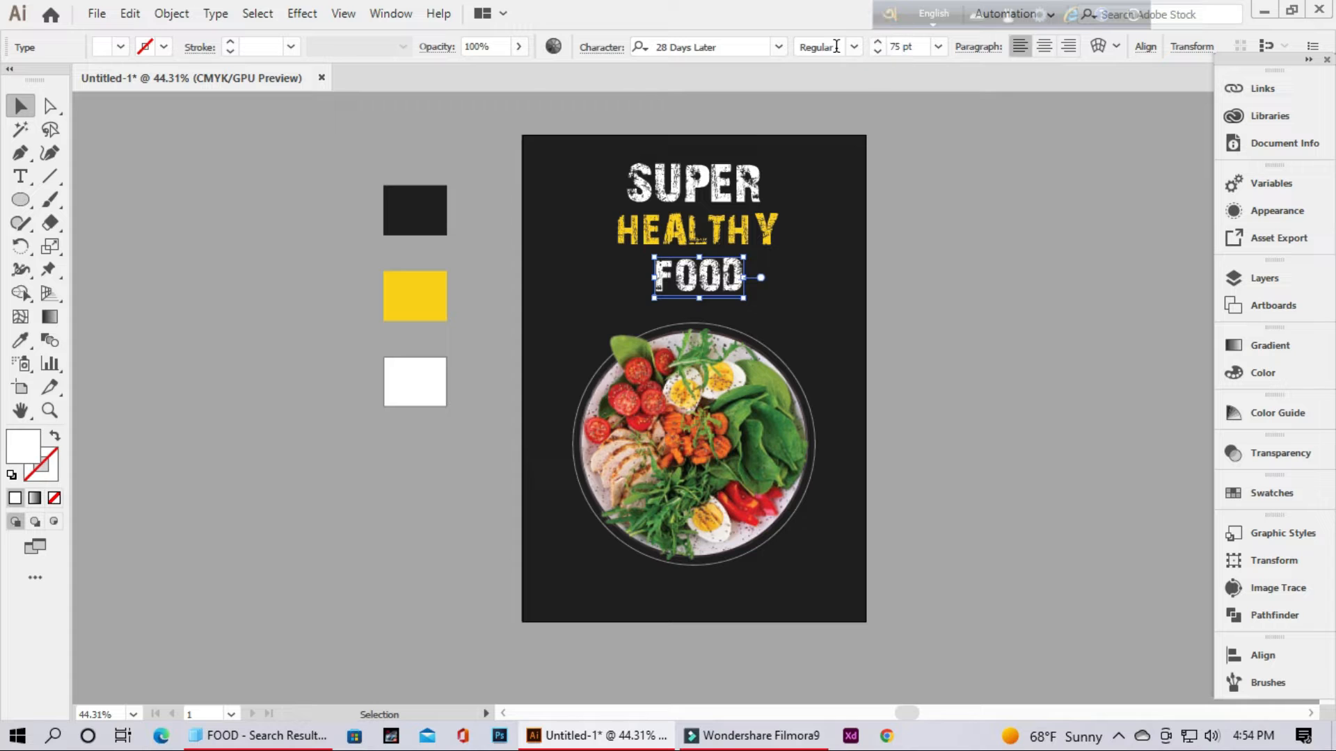
{"action": "left_click", "coordinate": [1145, 46]}
{"action": "left_click", "coordinate": [986, 101]}
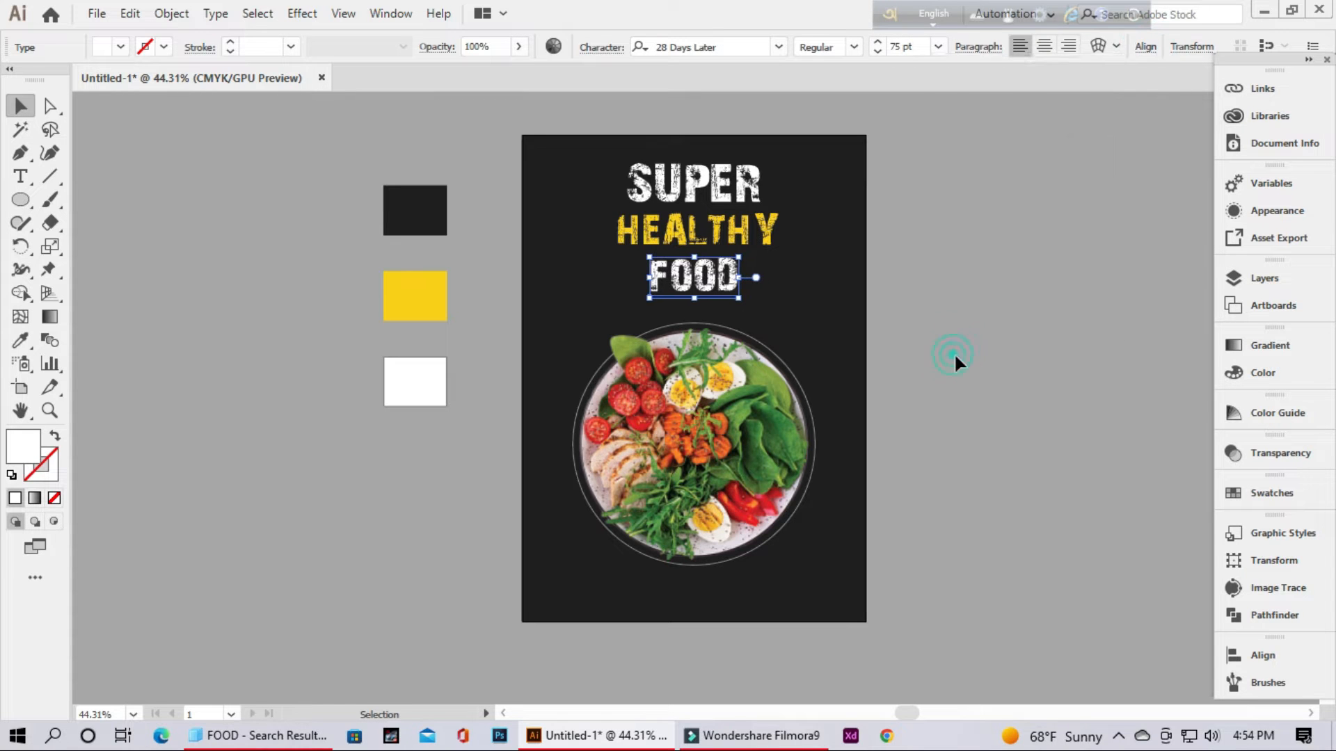
{"action": "left_click", "coordinate": [954, 352]}
- Draw two circles beside the color swatches, one slightly larger than the other, filled with the swatch yellow
{"action": "left_click_drag", "start_coordinate": [19, 201], "coordinate": [101, 248]}
{"action": "left_click_drag", "start_coordinate": [209, 344], "coordinate": [305, 510]}
{"action": "key", "text": "i"}
{"action": "left_click", "coordinate": [435, 304]}
{"action": "left_click", "coordinate": [20, 106]}
{"action": "left_click", "coordinate": [178, 188]}
- Give the larger circle no fill and a thicker white stroke
{"action": "left_click", "coordinate": [122, 47]}
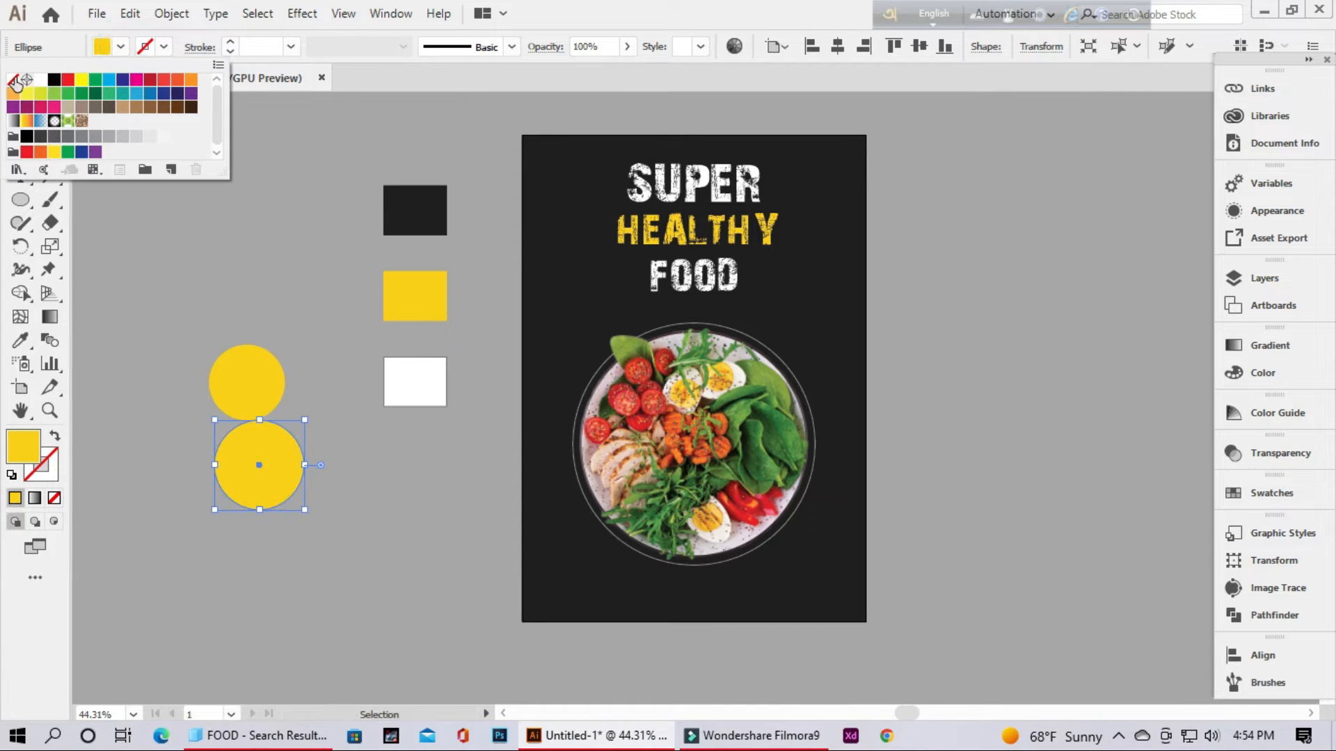
{"action": "left_click", "coordinate": [13, 79]}
{"action": "left_click", "coordinate": [164, 47]}
{"action": "left_click", "coordinate": [164, 46]}
{"action": "left_click", "coordinate": [41, 83]}
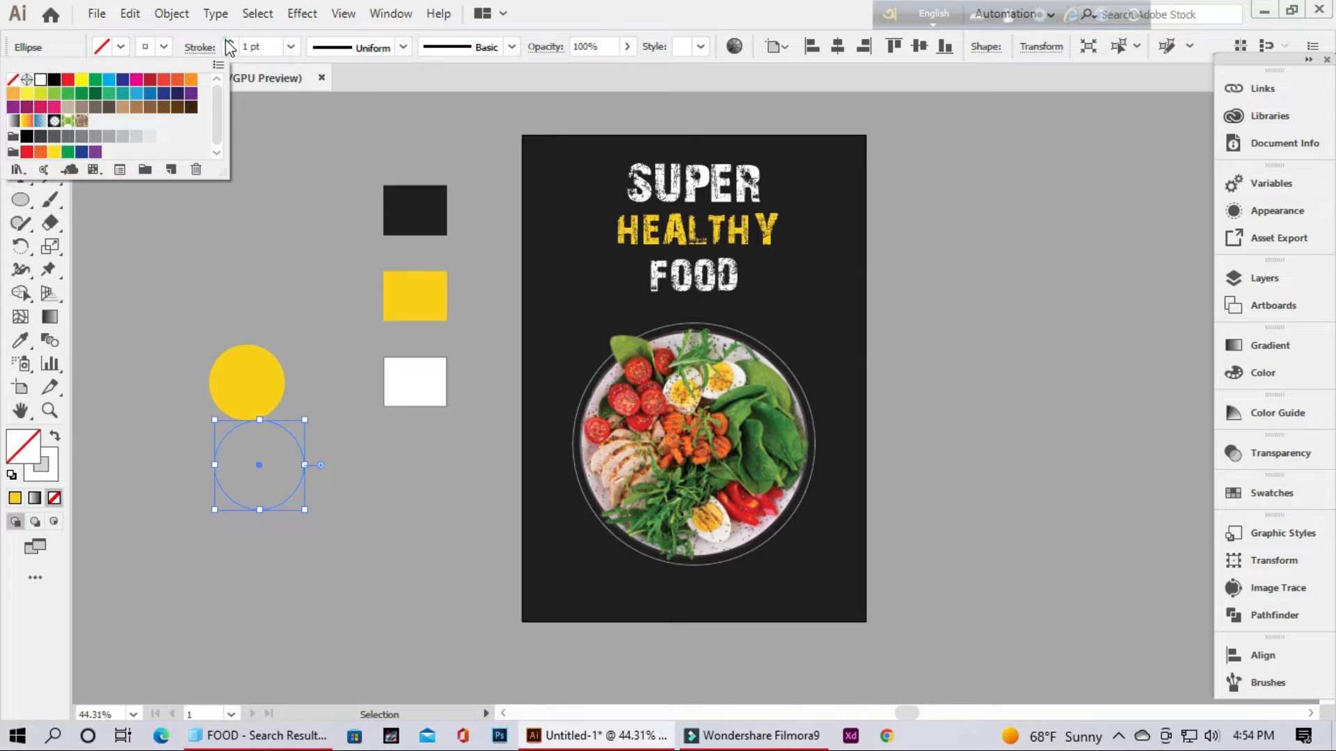
{"action": "left_click", "coordinate": [230, 39]}
{"action": "left_click", "coordinate": [230, 136]}
- Group the yellow circle inside the white ring as a badge over the plate's upper-right edge
{"action": "mouse_move", "coordinate": [300, 448]}
{"action": "left_mouse_down"}
{"action": "mouse_move", "coordinate": [285, 363]}
{"action": "mouse_move", "coordinate": [662, 391]}
{"action": "mouse_move", "coordinate": [764, 353]}
{"action": "left_mouse_up"}
{"action": "left_click", "coordinate": [160, 325]}
{"action": "right_click", "coordinate": [249, 381]}
{"action": "left_click", "coordinate": [300, 457]}
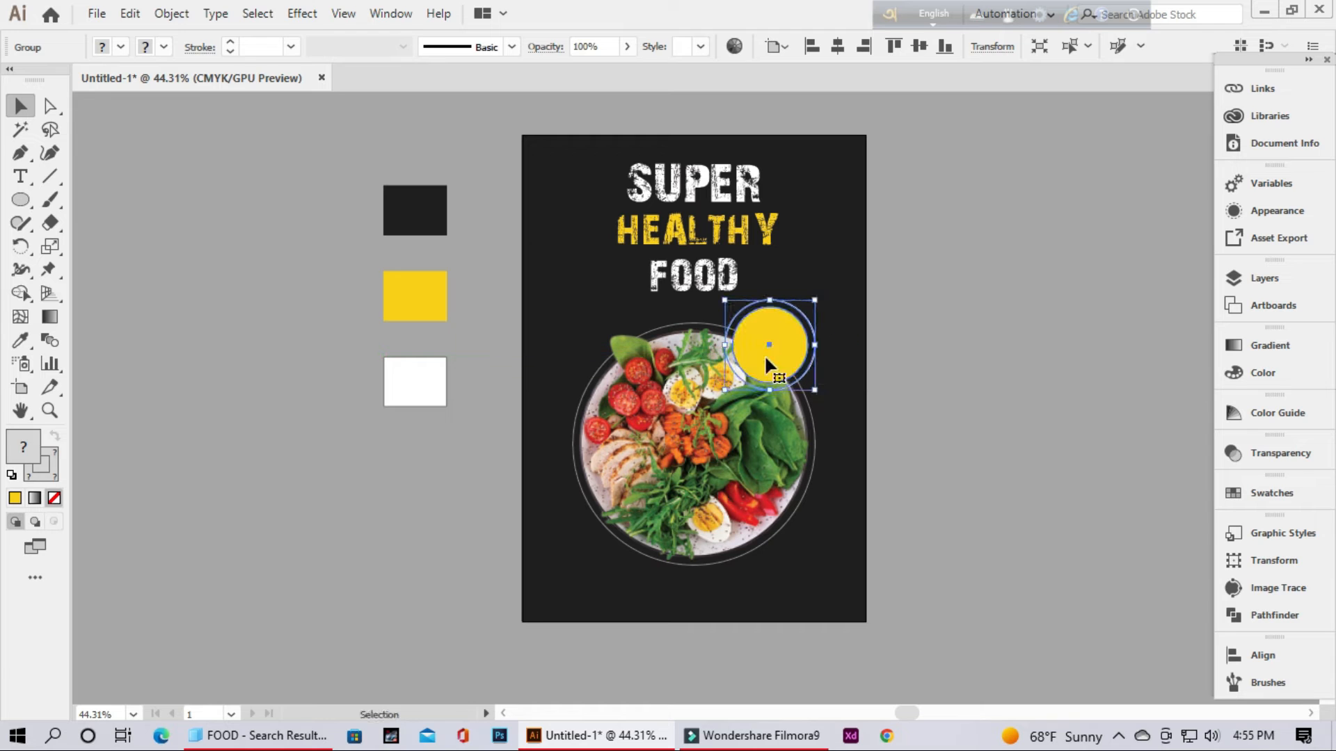
{"action": "left_click", "coordinate": [929, 345]}
- Add the text ONLY on the empty canvas beside the artboard
{"action": "left_click", "coordinate": [20, 176]}
{"action": "left_click", "coordinate": [277, 477]}
{"action": "type", "text": "O"}
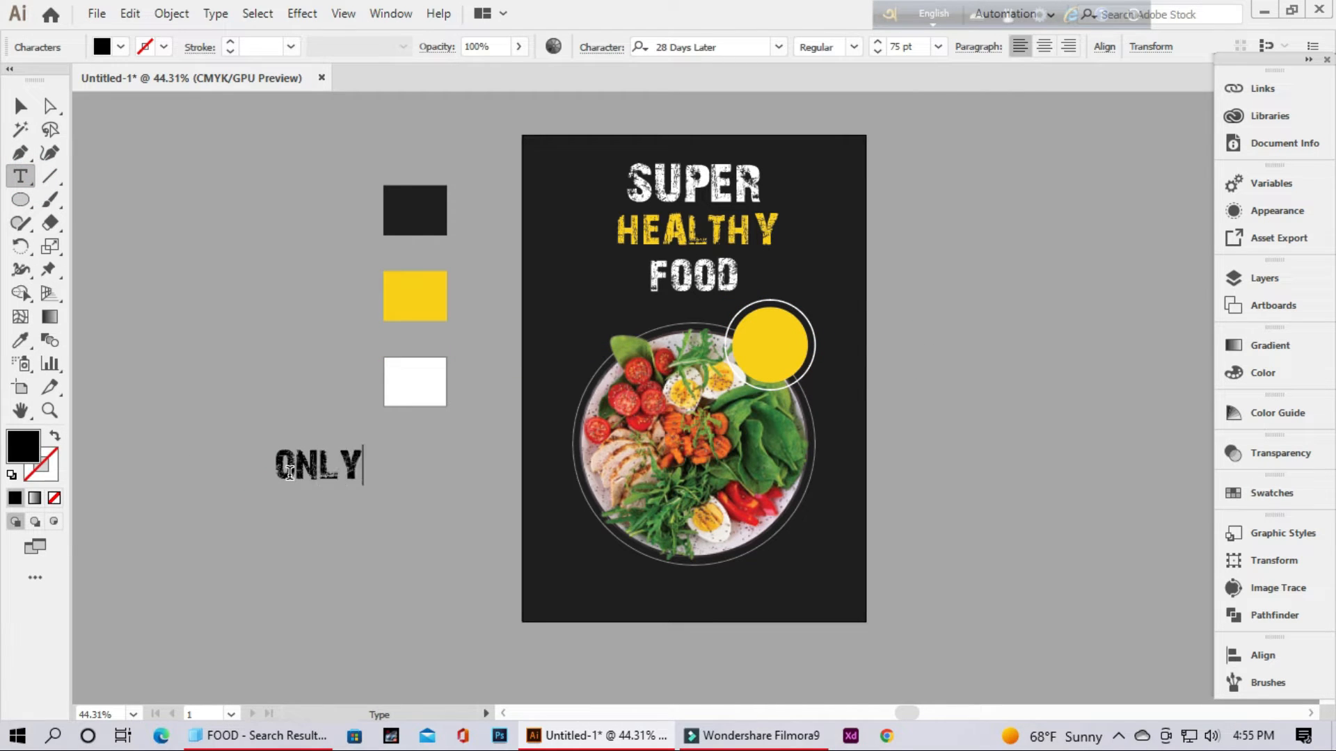
{"action": "type", "text": "NLY"}
{"action": "left_click", "coordinate": [21, 106]}
- Set the ONLY text to Open Sans ExtraBold in All Caps
{"action": "left_click", "coordinate": [777, 46]}
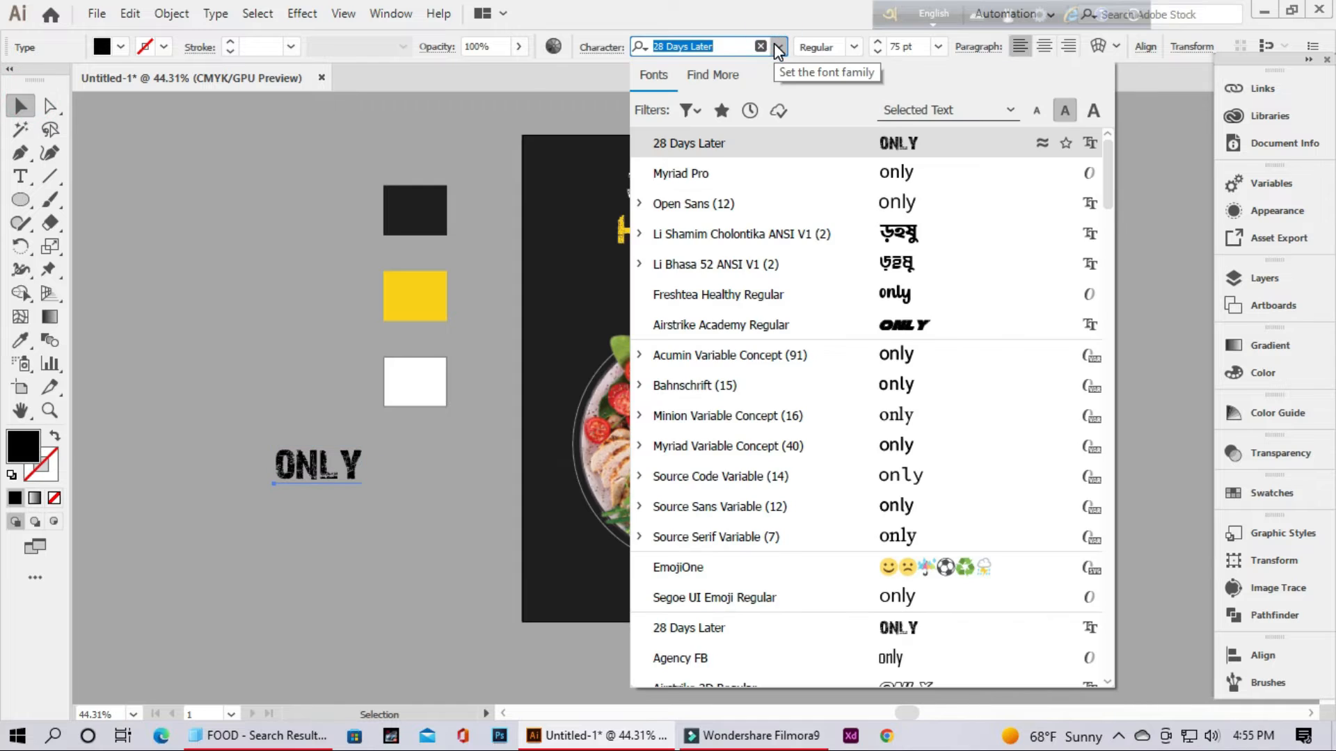
{"action": "left_click", "coordinate": [200, 292]}
{"action": "left_click", "coordinate": [358, 465]}
{"action": "left_click", "coordinate": [778, 46]}
{"action": "type", "text": "op"}
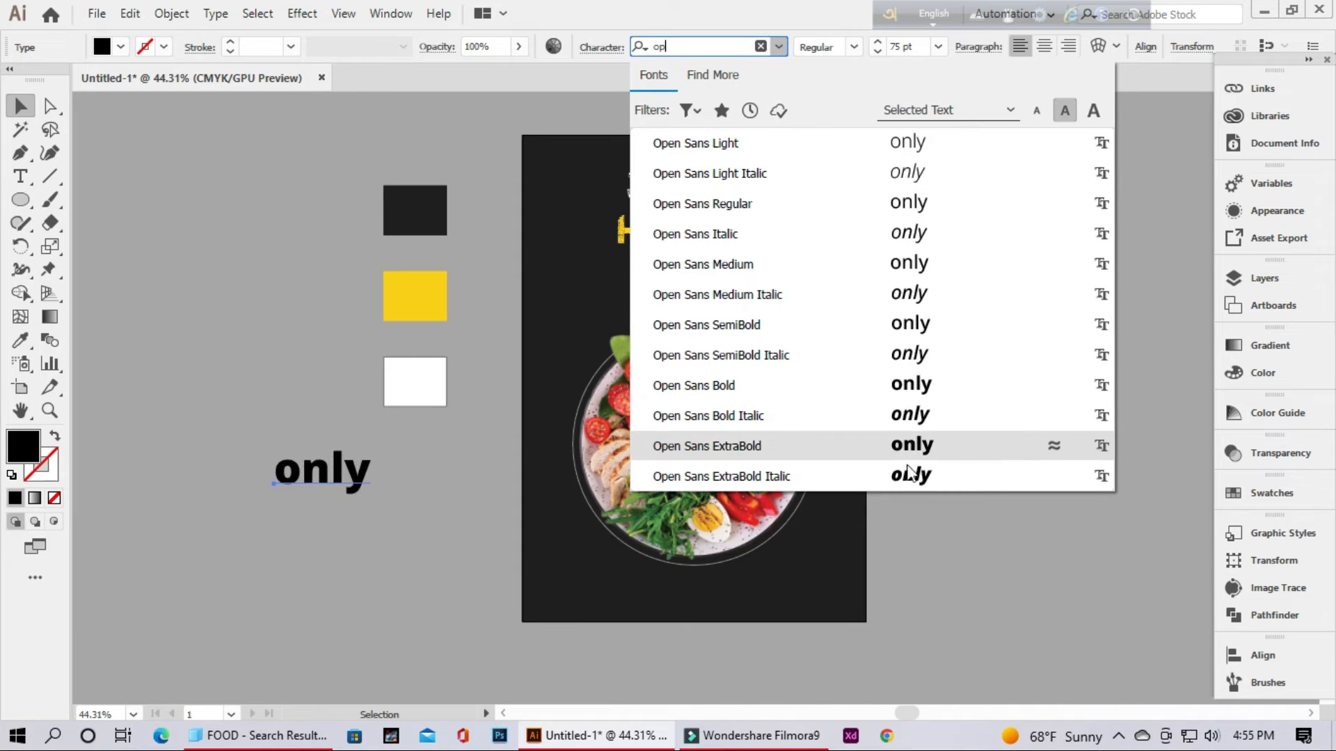
{"action": "left_click", "coordinate": [863, 451]}
{"action": "left_click", "coordinate": [603, 47]}
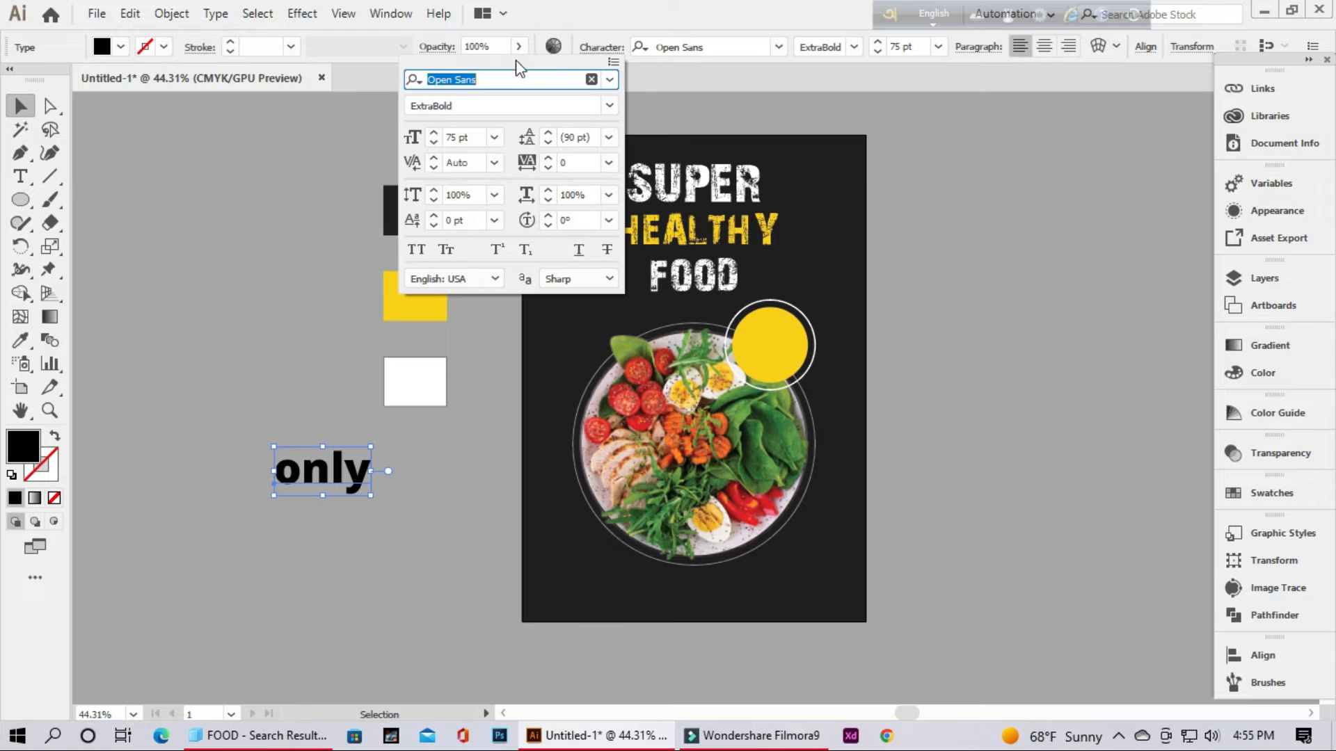
{"action": "left_click", "coordinate": [416, 249]}
- Reduce ONLY to 45 pt and place it on the yellow badge, tilted slightly clockwise
{"action": "left_click", "coordinate": [880, 46]}
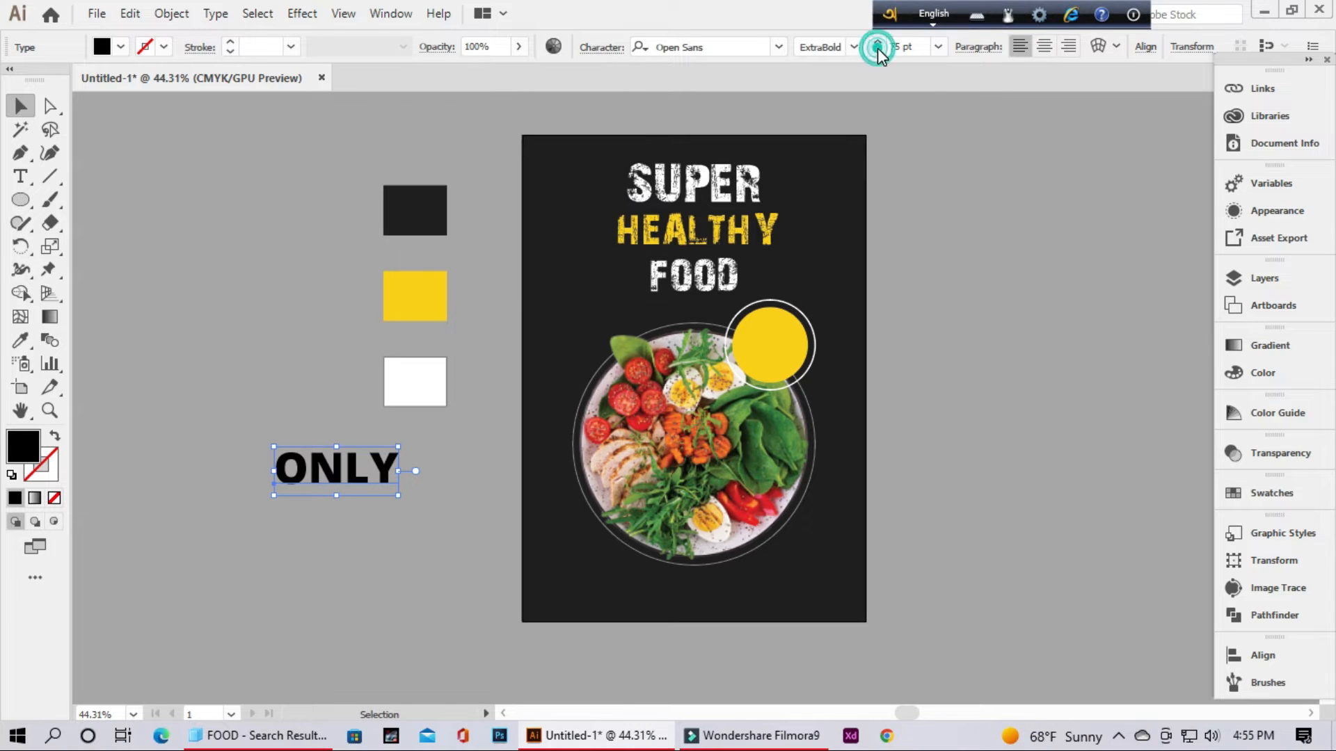
{"action": "left_click", "coordinate": [939, 47]}
{"action": "left_click", "coordinate": [964, 351]}
{"action": "left_click_drag", "start_coordinate": [349, 490], "coordinate": [787, 351]}
{"action": "left_click", "coordinate": [879, 52]}
{"action": "left_click", "coordinate": [878, 52]}
{"action": "left_click", "coordinate": [879, 52]}
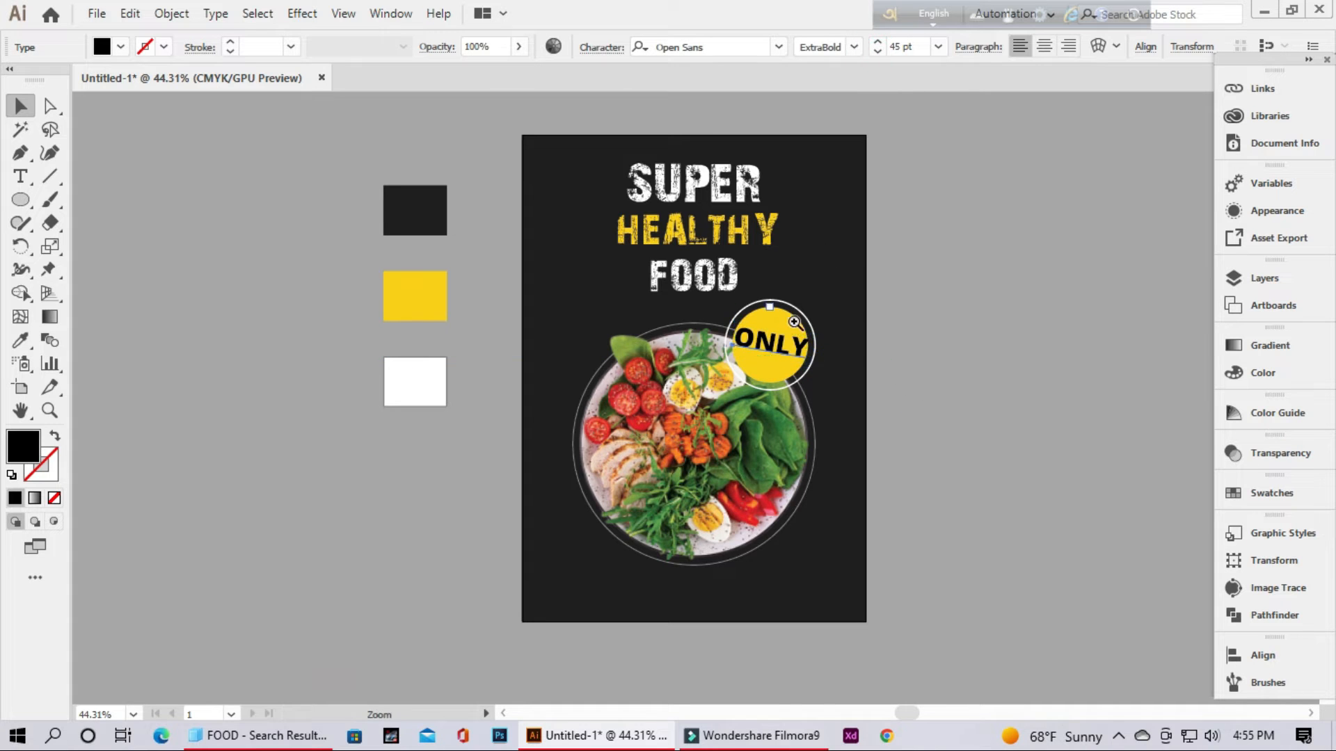
- Color the ONLY text with the poster's dark background color
{"action": "left_click", "coordinate": [794, 322]}
{"action": "left_click", "coordinate": [879, 441]}
{"action": "key", "text": "i"}
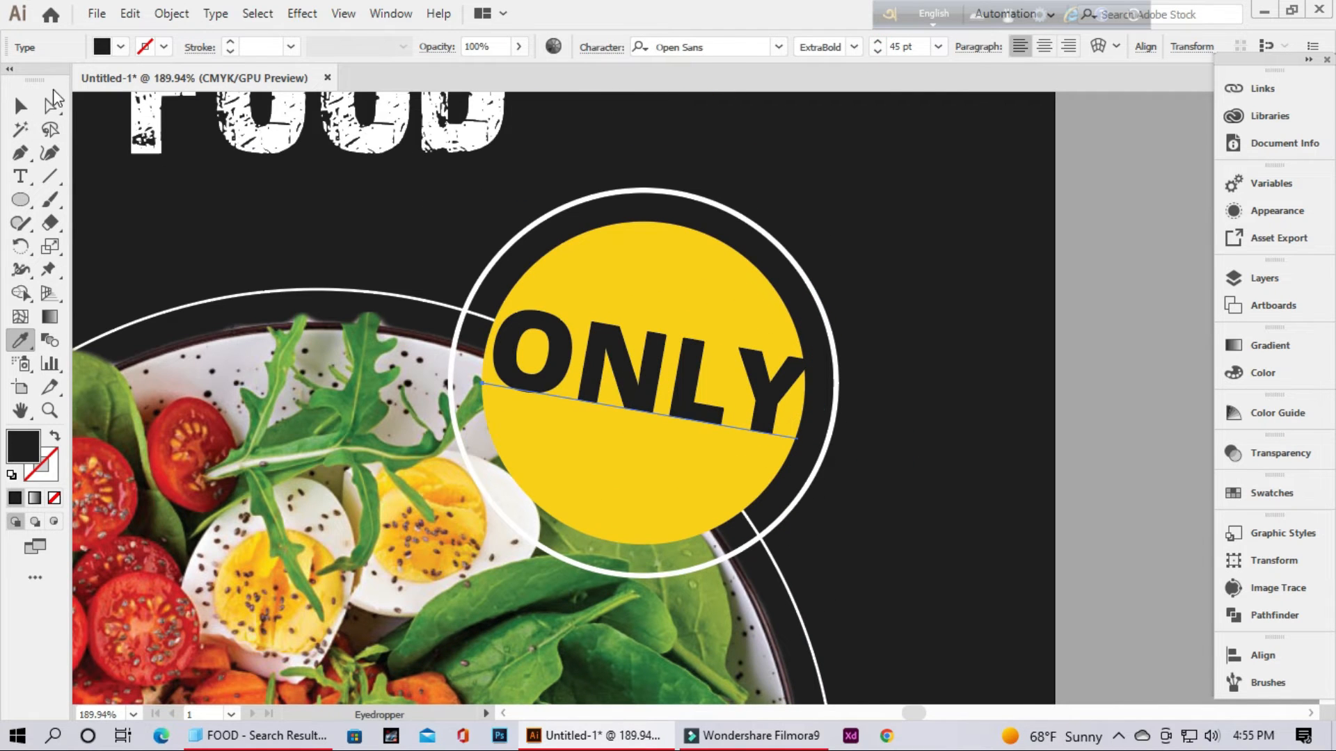
{"action": "left_click", "coordinate": [20, 106]}
- Reduce ONLY to 41 pt, move it to the upper part of the badge and lessen its tilt
{"action": "left_click", "coordinate": [879, 51]}
{"action": "left_click", "coordinate": [879, 52]}
{"action": "left_click", "coordinate": [879, 52]}
{"action": "left_click", "coordinate": [878, 51]}
{"action": "left_click_drag", "start_coordinate": [745, 409], "coordinate": [759, 373]}
{"action": "left_click_drag", "start_coordinate": [810, 317], "coordinate": [845, 296]}
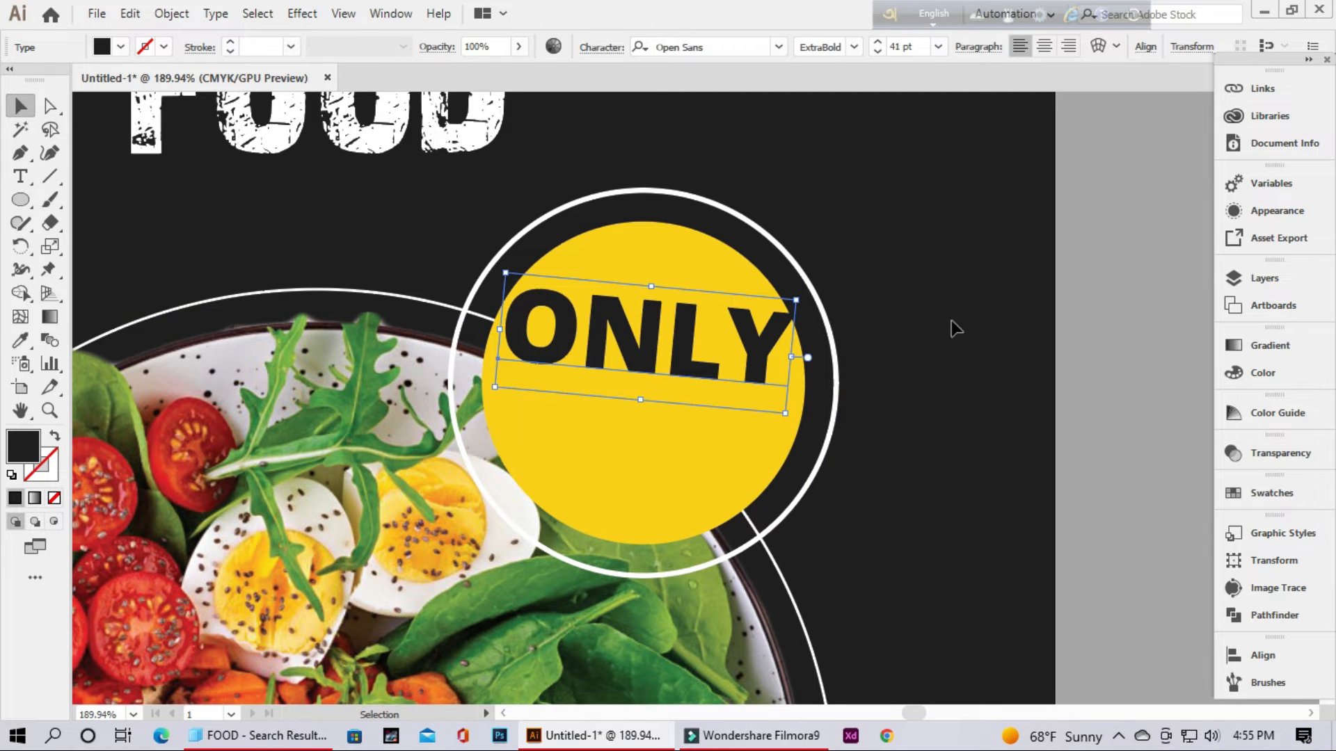
- Add the text $10 beside the yellow badge in Open Sans ExtraBold at 41 pt
{"action": "left_click", "coordinate": [21, 178]}
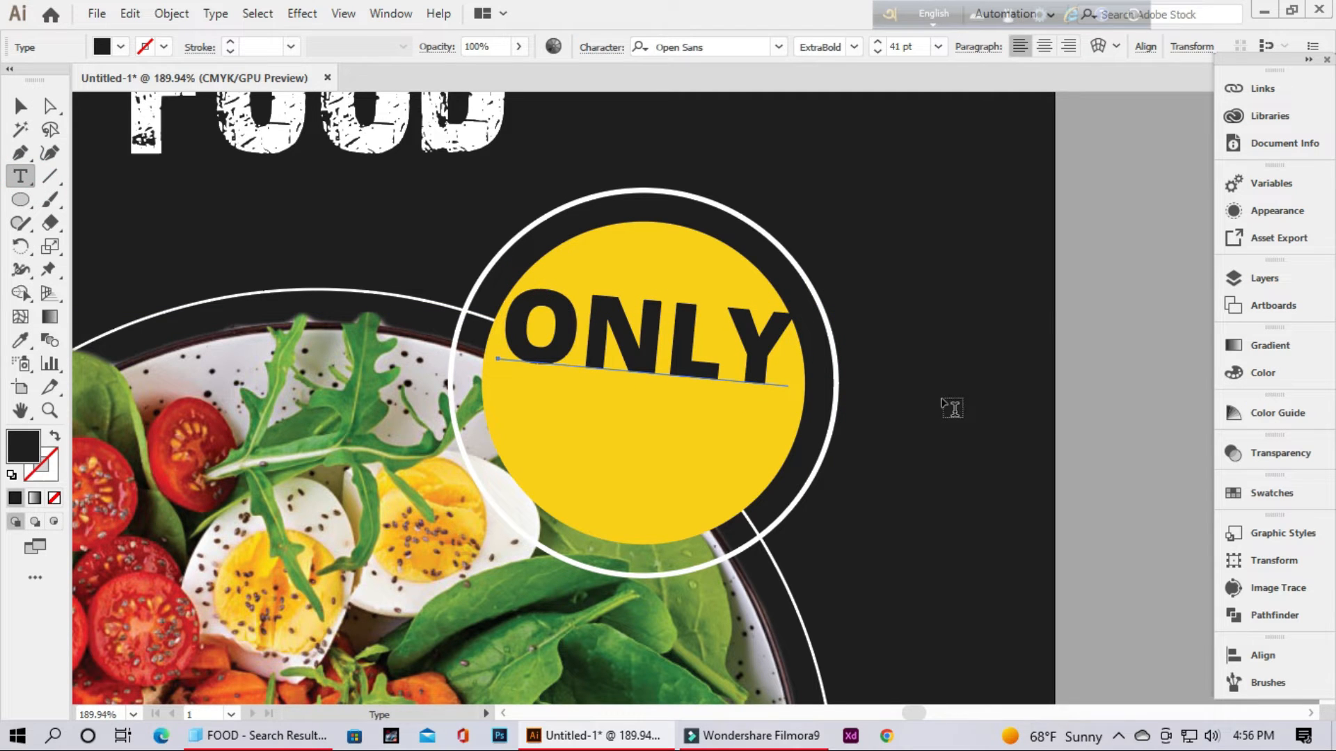
{"action": "left_click", "coordinate": [941, 399]}
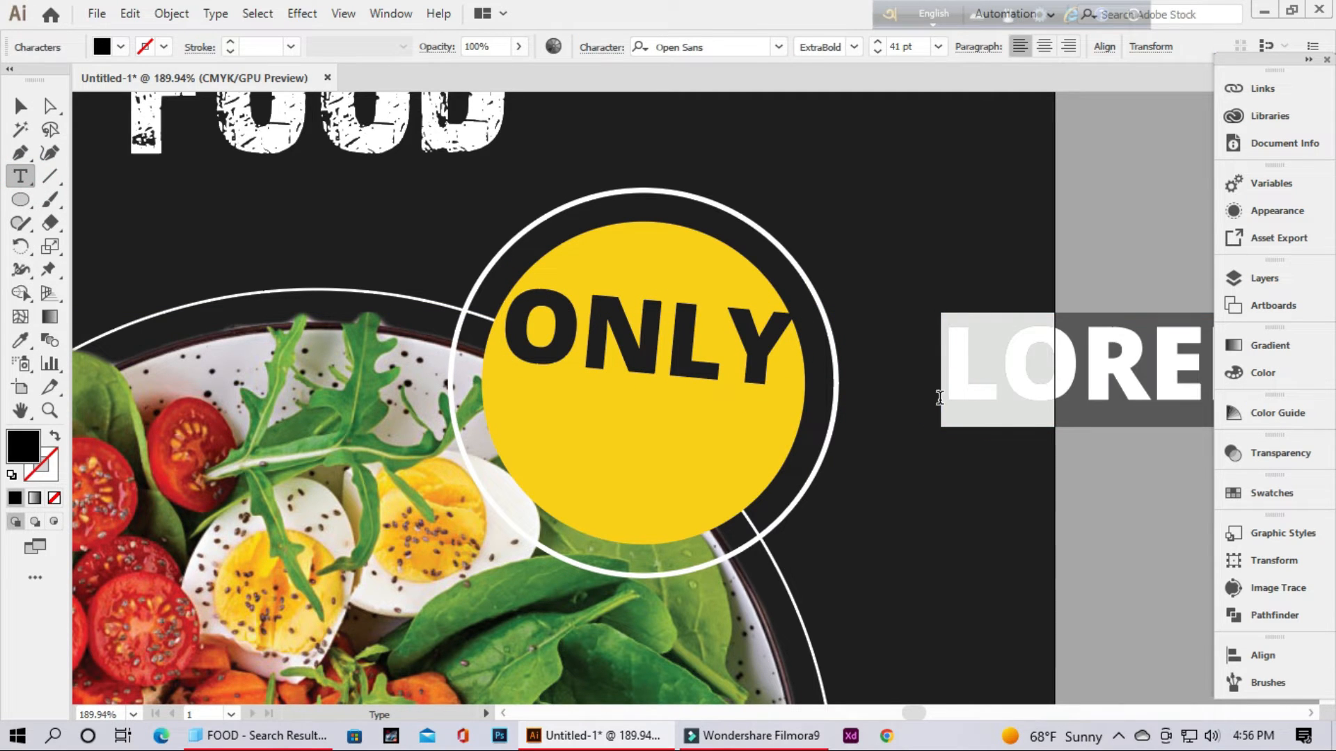
{"action": "type", "text": "$10"}
{"action": "left_click", "coordinate": [20, 104]}
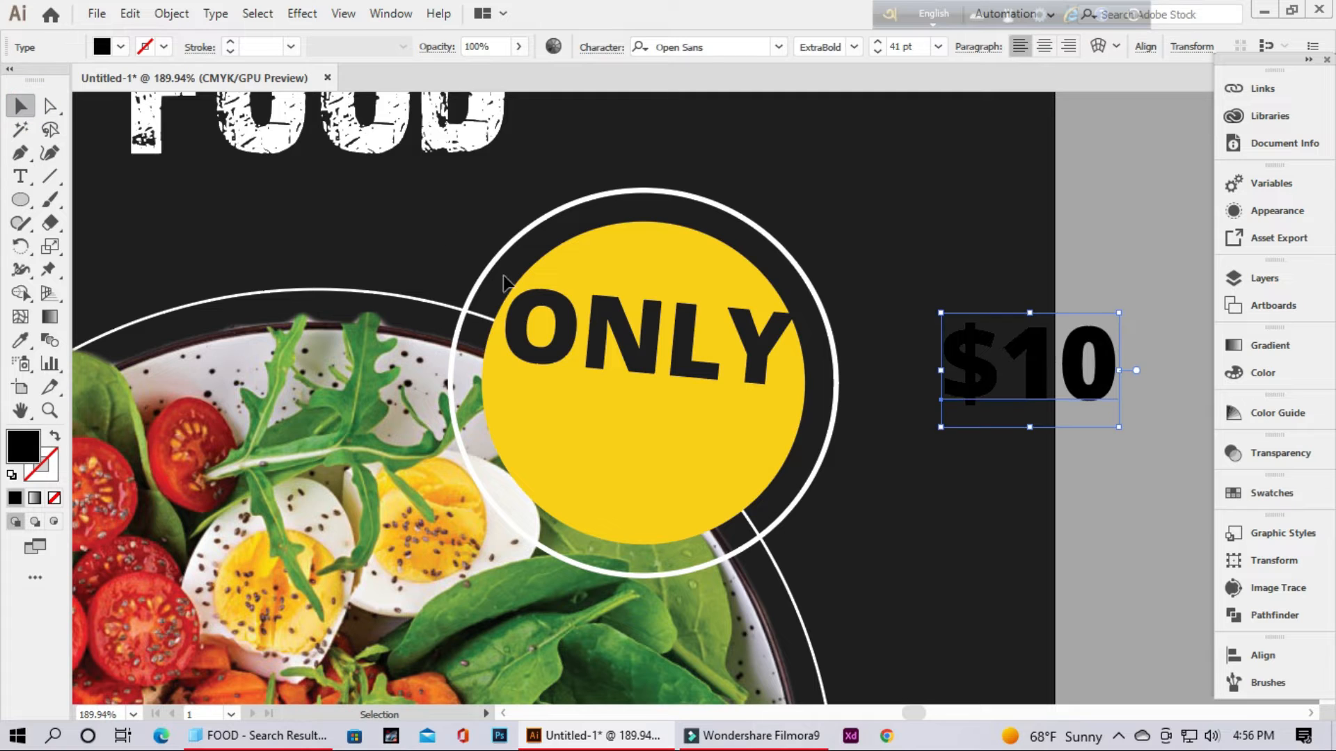
- Color $10 with the poster's dark background color and place it below ONLY on the badge, tilted slightly clockwise
{"action": "key", "text": "i"}
{"action": "left_click", "coordinate": [897, 531]}
{"action": "left_click", "coordinate": [21, 106]}
{"action": "left_click_drag", "start_coordinate": [1088, 362], "coordinate": [719, 480]}
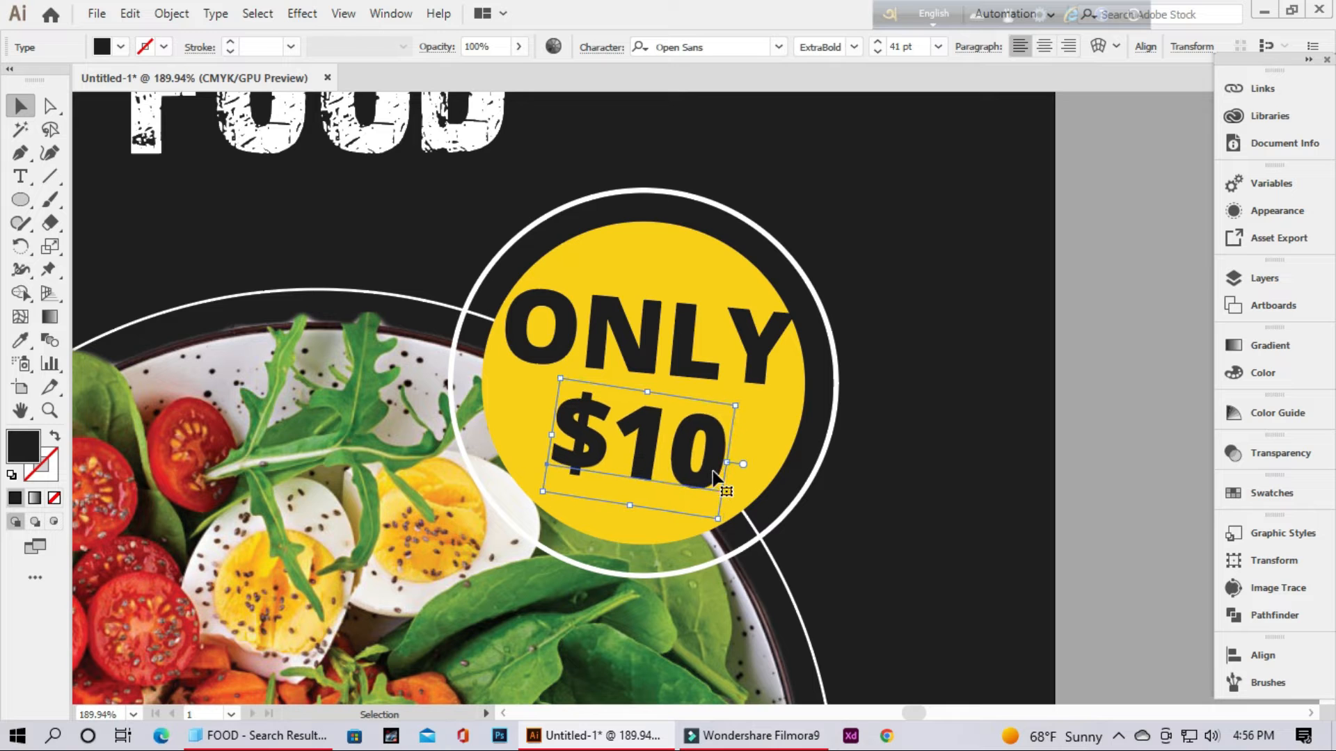
{"action": "left_click", "coordinate": [1133, 387]}
- Paint a short round-brush stroke below the color swatches, and another one with a rough-edged brush
{"action": "key", "text": "ctrl+0"}
{"action": "left_click_drag", "start_coordinate": [932, 568], "coordinate": [797, 476]}
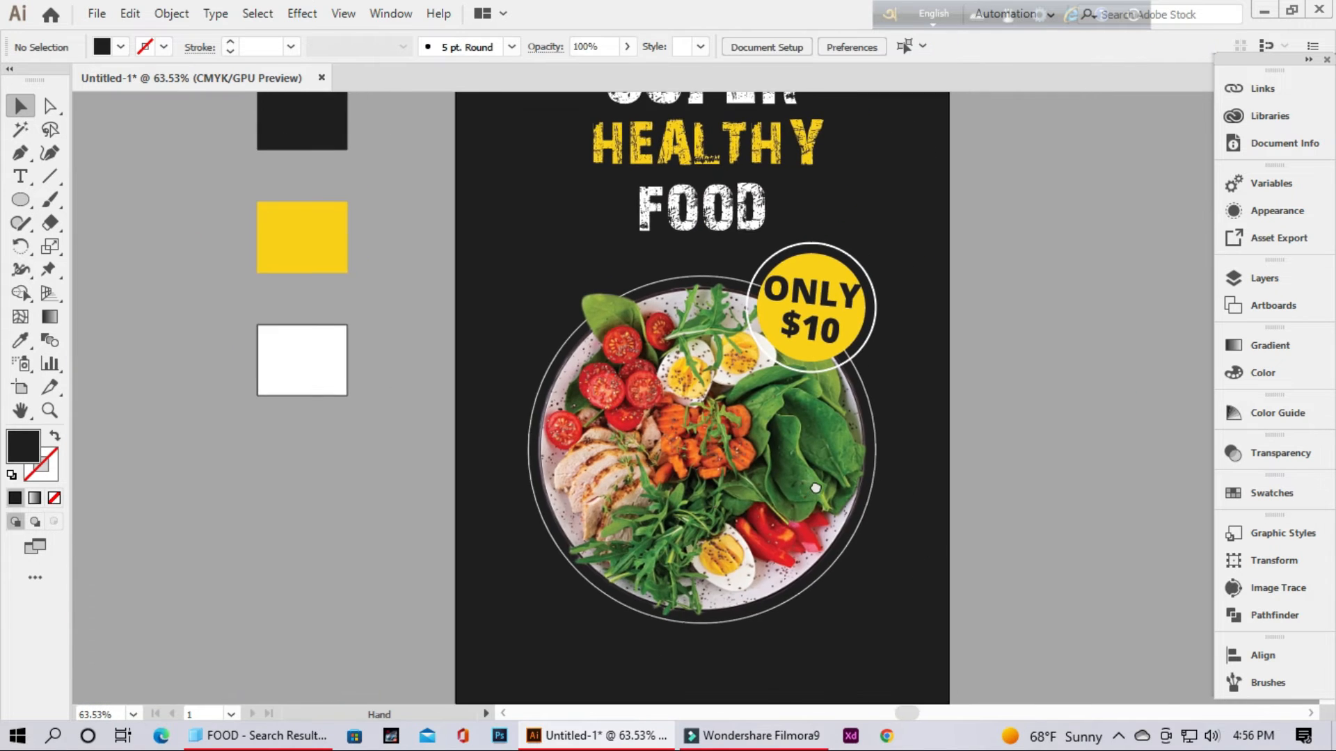
{"action": "scroll", "coordinate": [796, 483], "scroll_direction": "up", "scroll_amount": 1}
{"action": "scroll", "coordinate": [786, 486], "scroll_direction": "down", "scroll_amount": 2}
{"action": "left_click", "coordinate": [50, 203]}
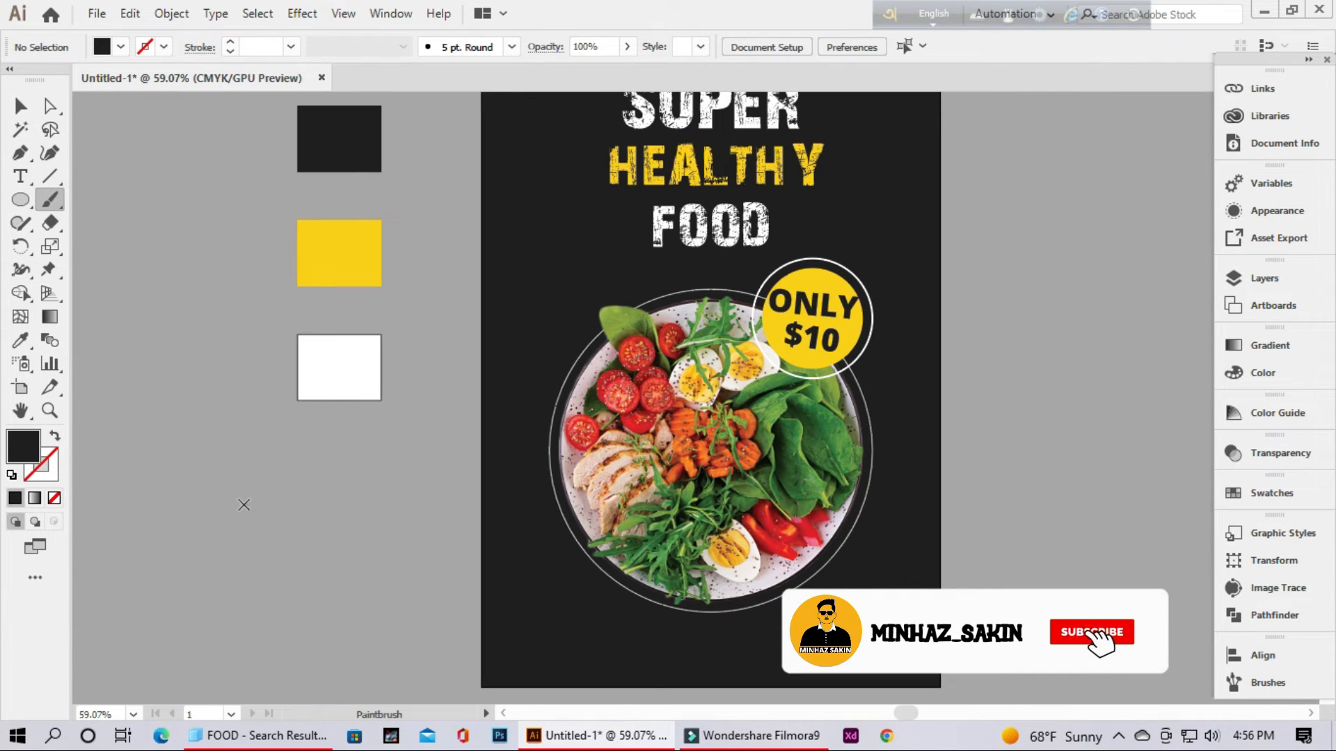
{"action": "left_click_drag", "start_coordinate": [325, 485], "coordinate": [336, 482]}
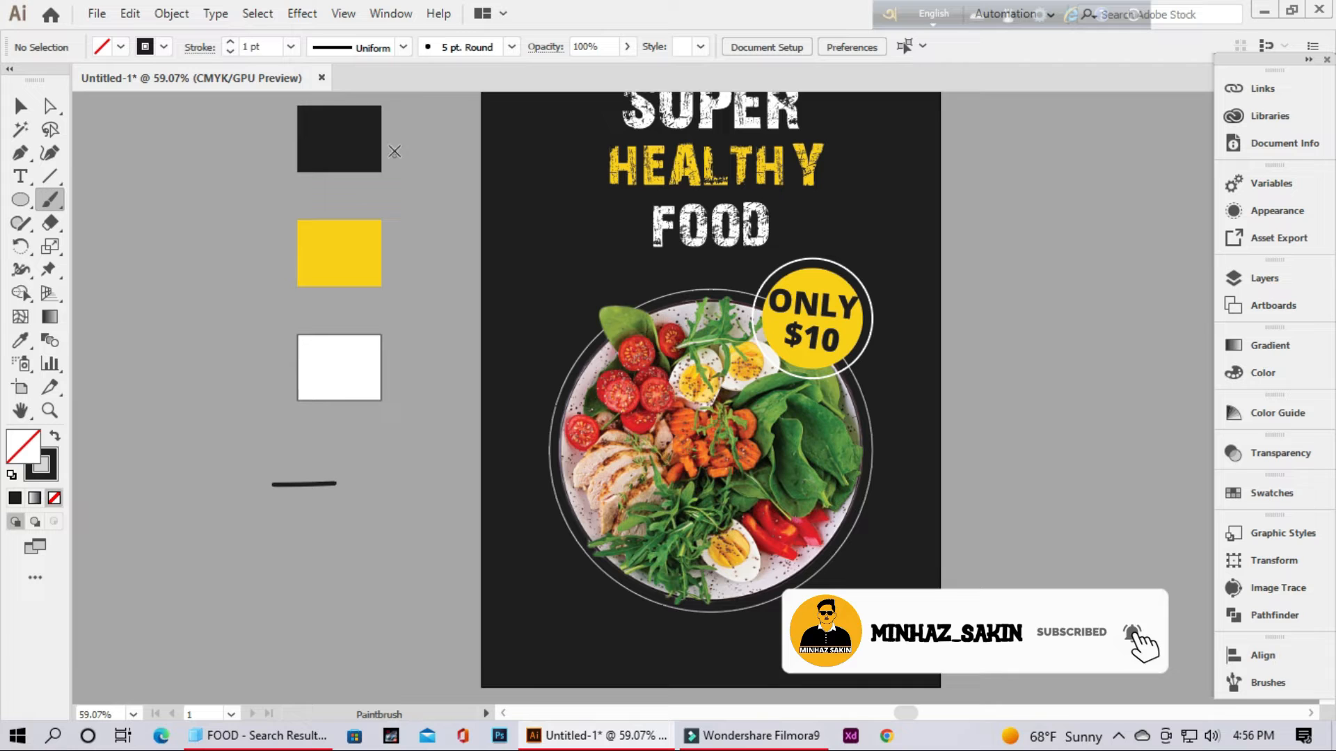
{"action": "left_click", "coordinate": [403, 47]}
{"action": "left_click", "coordinate": [507, 47]}
{"action": "left_click", "coordinate": [381, 182]}
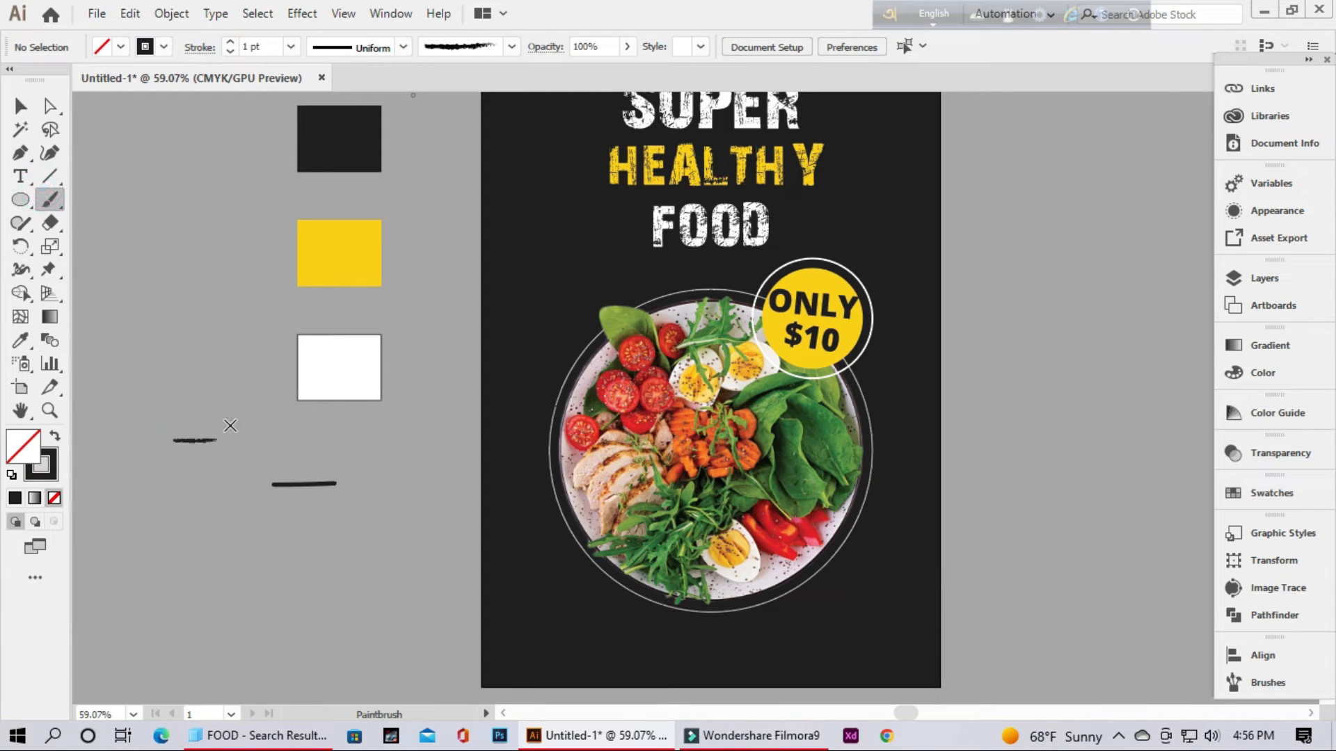
{"action": "key", "text": "i"}
{"action": "left_click", "coordinate": [317, 362]}
{"action": "double_click", "coordinate": [31, 456]}
{"action": "left_click", "coordinate": [871, 248]}
{"action": "left_click", "coordinate": [122, 47]}
{"action": "left_click", "coordinate": [157, 47]}
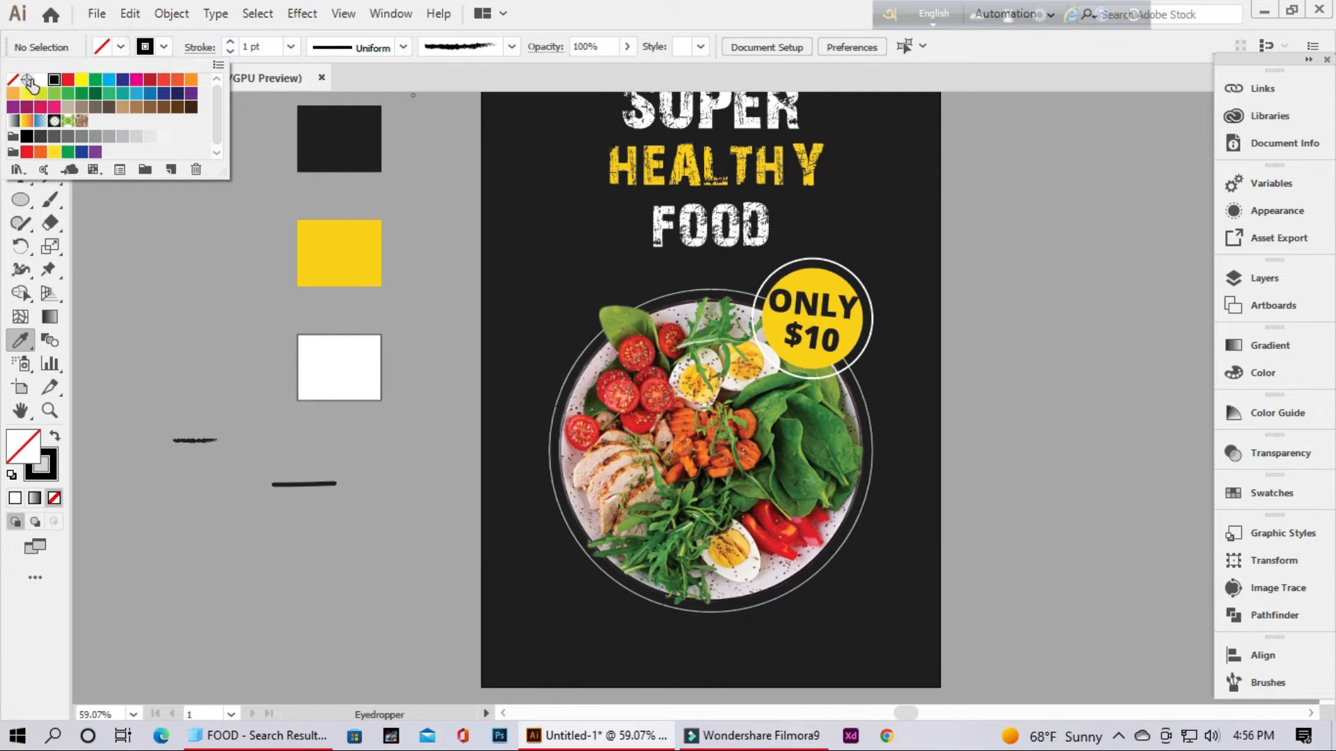
{"action": "left_click", "coordinate": [139, 261]}
- Set the stroke color of the rough brush stroke to white
{"action": "left_click", "coordinate": [191, 441]}
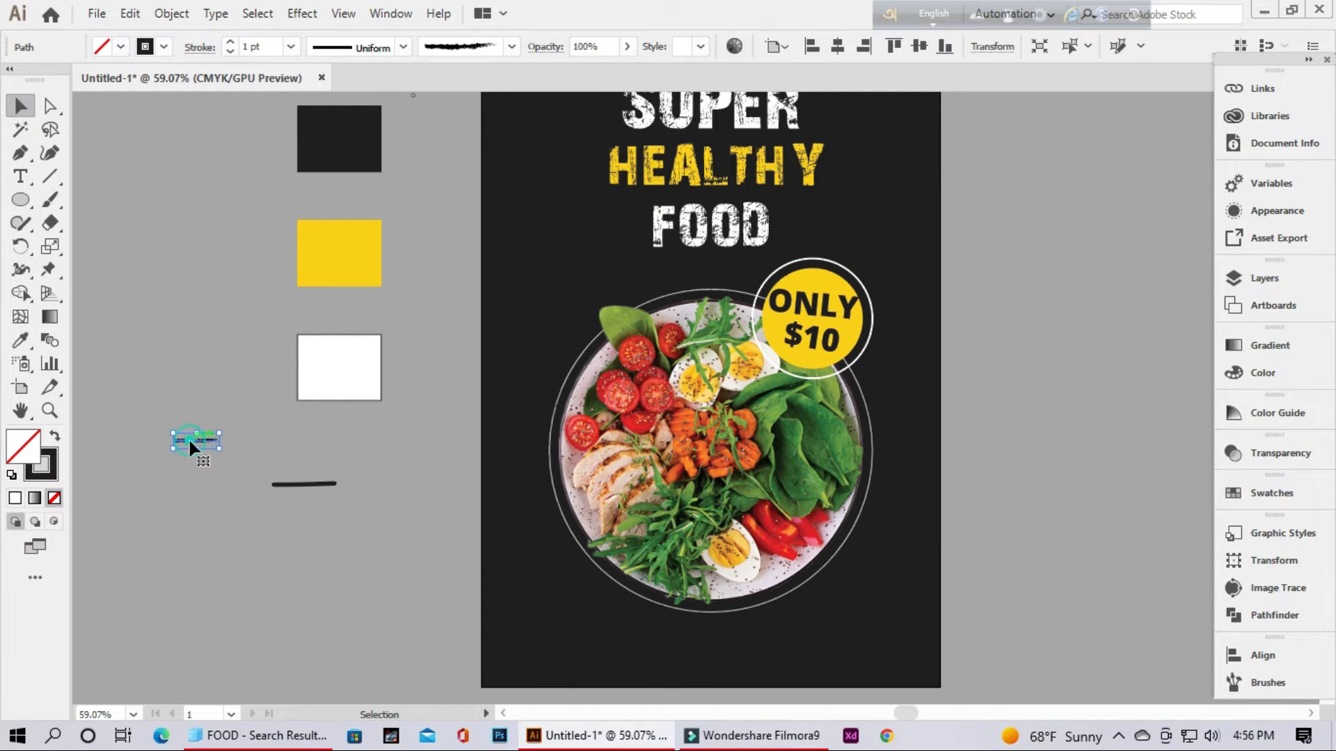
{"action": "left_click", "coordinate": [165, 47]}
{"action": "left_click", "coordinate": [173, 274]}
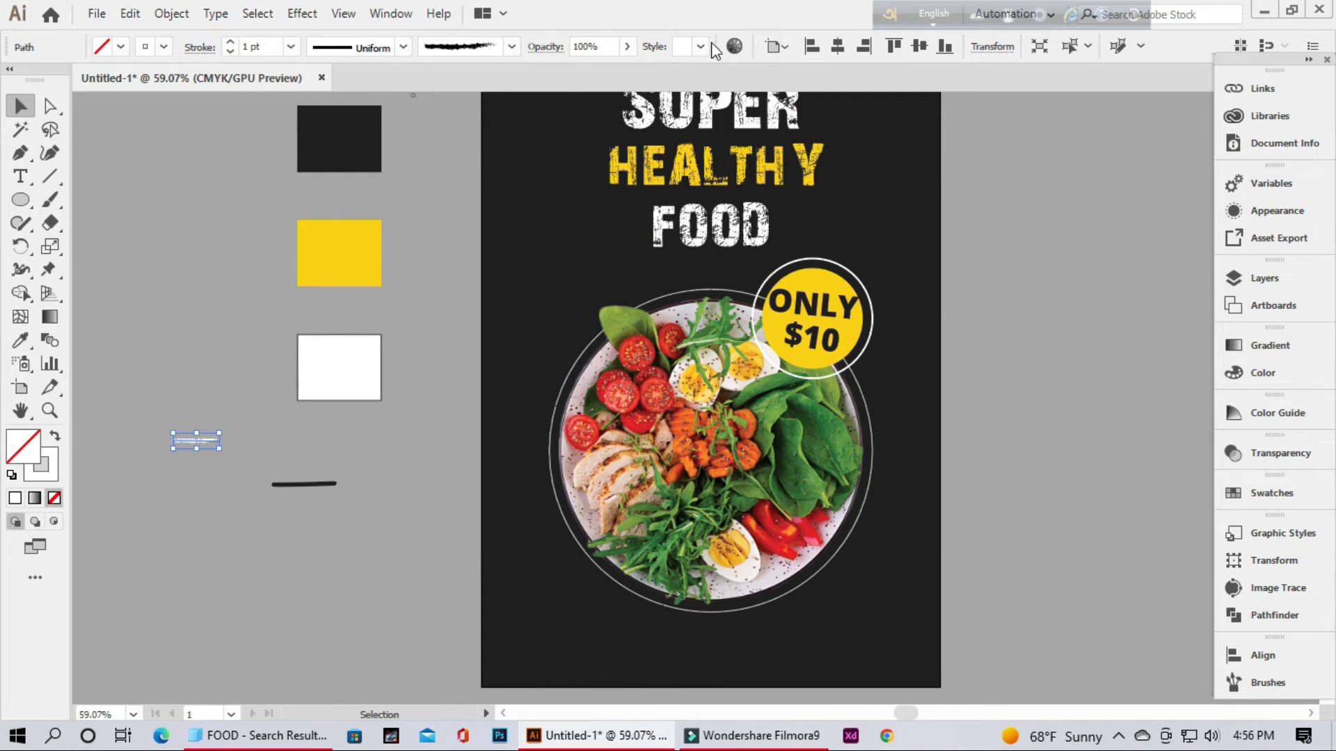
- Thicken the white brush stroke to 11 pt, stretch it longer and place it over the plate's upper-left edge
{"action": "mouse_move", "coordinate": [229, 447]}
{"action": "left_mouse_down"}
{"action": "mouse_move", "coordinate": [277, 451]}
{"action": "mouse_move", "coordinate": [450, 408]}
{"action": "mouse_move", "coordinate": [454, 341]}
{"action": "mouse_move", "coordinate": [427, 324]}
{"action": "left_mouse_up"}
{"action": "key", "text": "ctrl+z"}
{"action": "left_click", "coordinate": [192, 292]}
{"action": "left_click_drag", "start_coordinate": [210, 443], "coordinate": [575, 349]}
{"action": "left_click", "coordinate": [527, 407]}
{"action": "left_click_drag", "start_coordinate": [575, 402], "coordinate": [654, 402]}
{"action": "left_click_drag", "start_coordinate": [578, 402], "coordinate": [504, 471]}
- Add the text UP TO beside the white brush stroke
{"action": "key", "text": "t"}
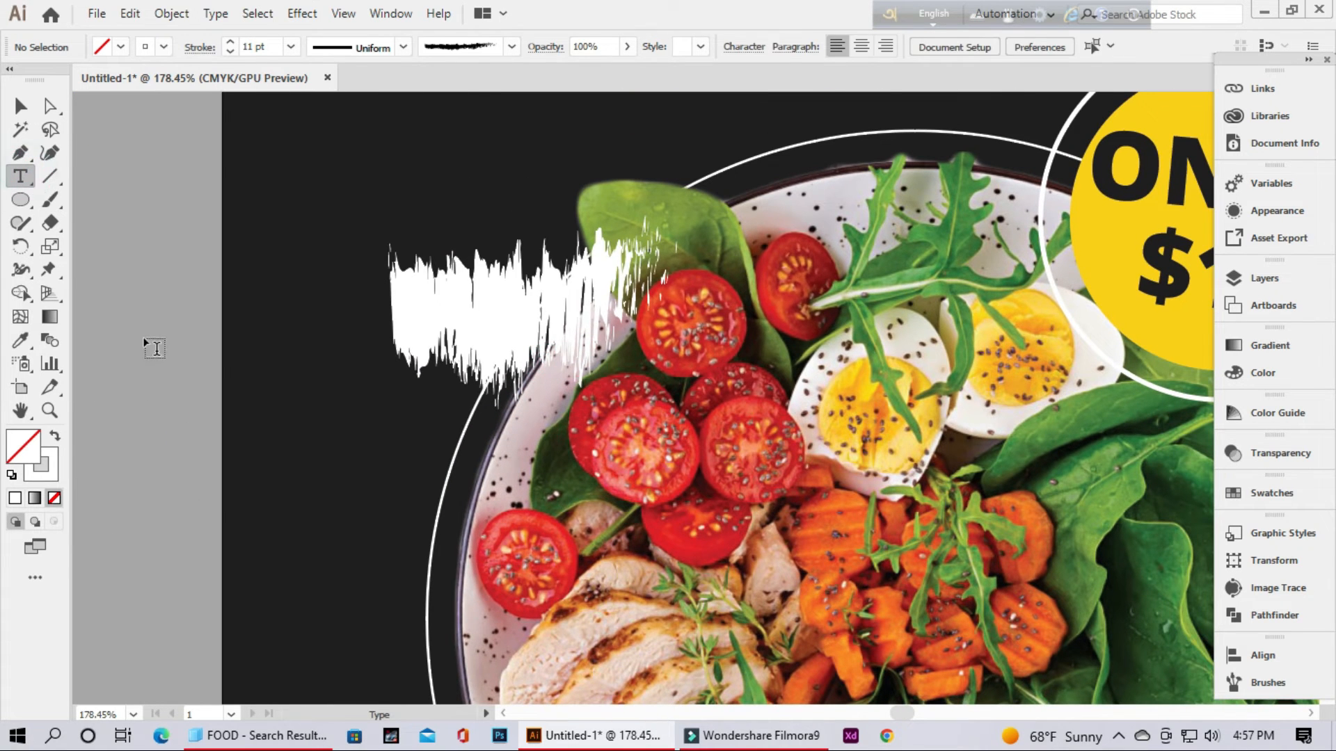
{"action": "left_click", "coordinate": [144, 337]}
{"action": "type", "text": "UP TO"}
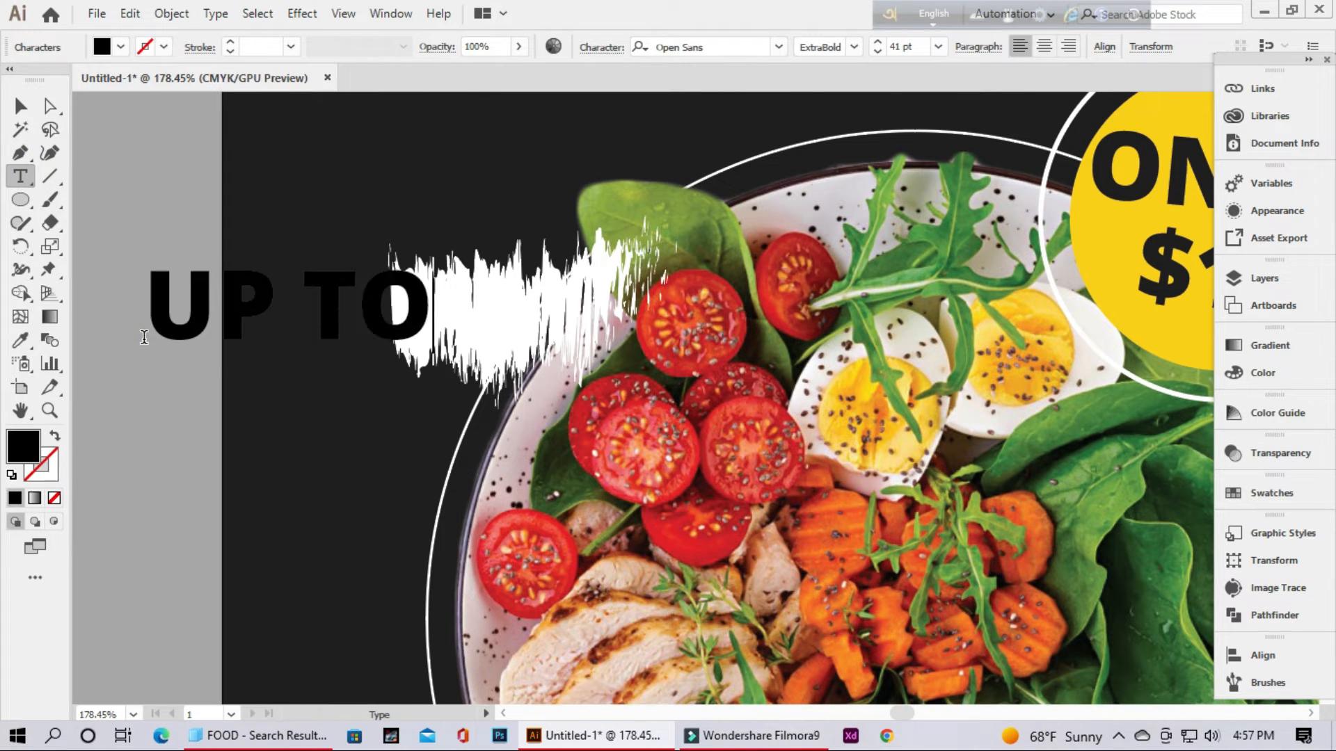
{"action": "left_click", "coordinate": [18, 104]}
- Color UP TO with the poster's dark background color, reduce it to 11 pt and place it on the white brush stroke
{"action": "key", "text": "i"}
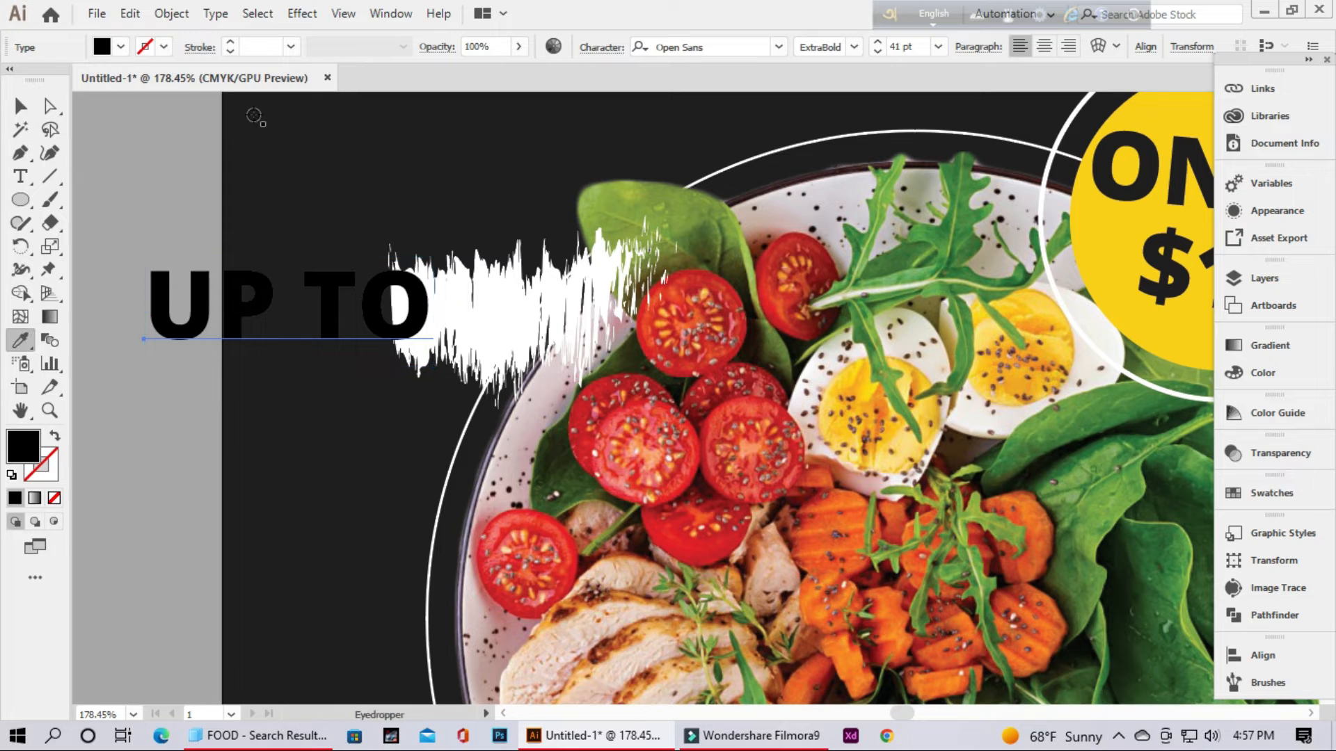
{"action": "left_click", "coordinate": [257, 149]}
{"action": "left_click", "coordinate": [19, 105]}
{"action": "left_click", "coordinate": [877, 52]}
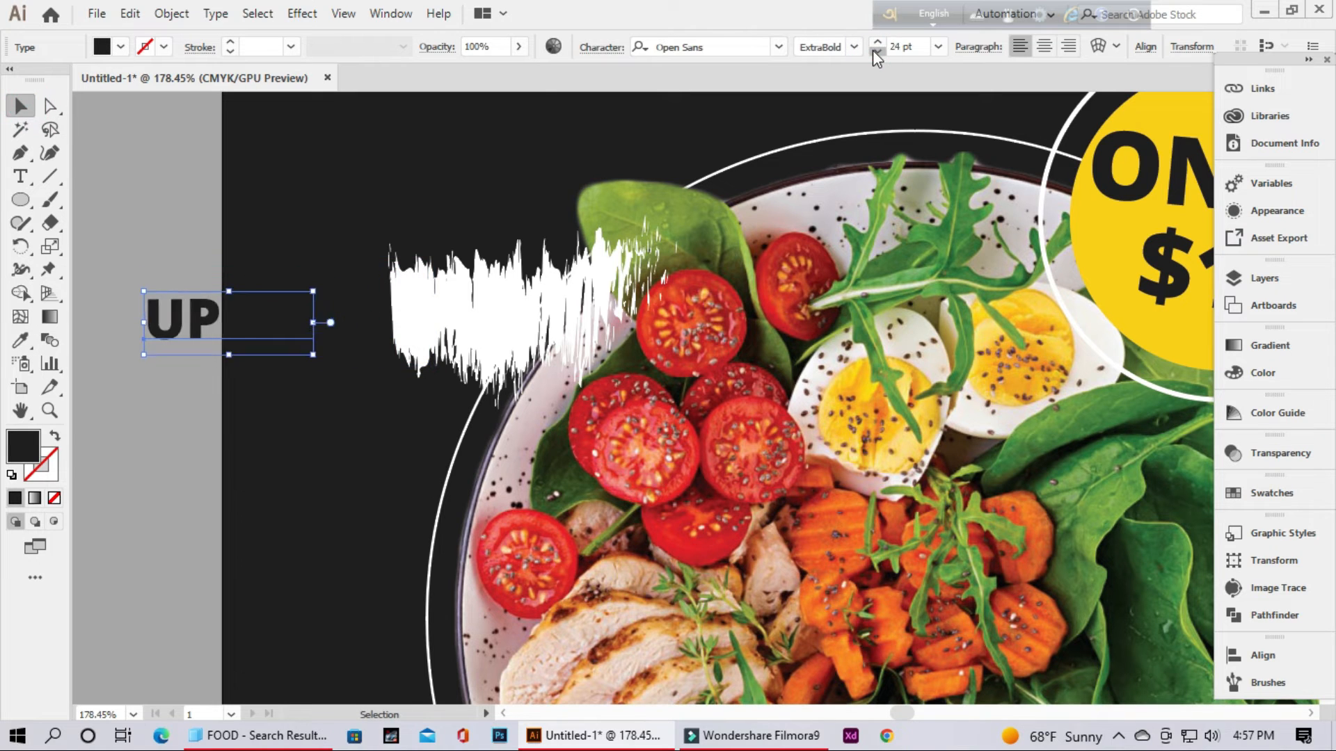
{"action": "mouse_move", "coordinate": [198, 331]}
{"action": "left_mouse_down"}
{"action": "mouse_move", "coordinate": [493, 299]}
{"action": "mouse_move", "coordinate": [469, 301]}
{"action": "mouse_move", "coordinate": [487, 313]}
{"action": "left_mouse_up"}
- Add the text 40%OFF at 11 pt and place it just below UP TO on the white brush stroke
{"action": "left_click", "coordinate": [20, 176]}
{"action": "left_click", "coordinate": [138, 225]}
{"action": "type", "text": "405%OFF"}
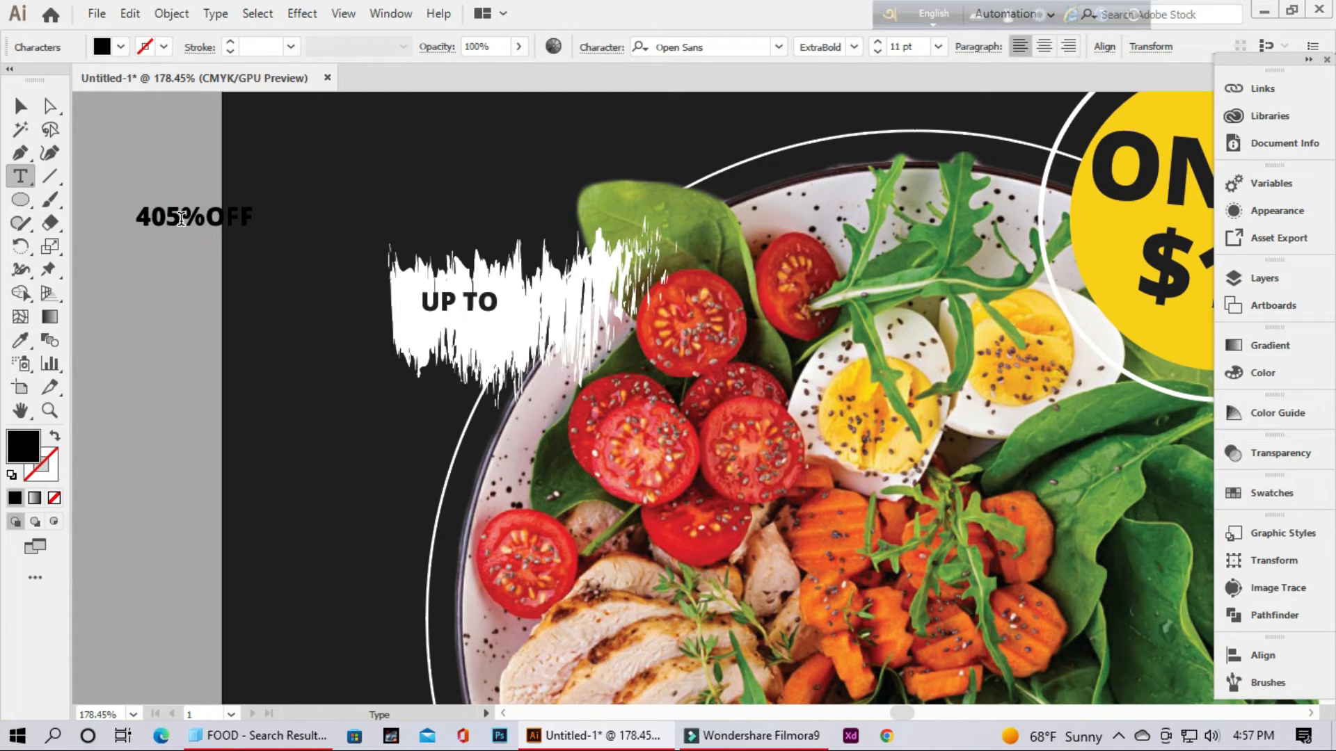
{"action": "left_click", "coordinate": [20, 106]}
{"action": "mouse_move", "coordinate": [176, 220]}
{"action": "left_mouse_down"}
{"action": "mouse_move", "coordinate": [493, 331]}
{"action": "mouse_move", "coordinate": [483, 324]}
{"action": "left_mouse_up"}
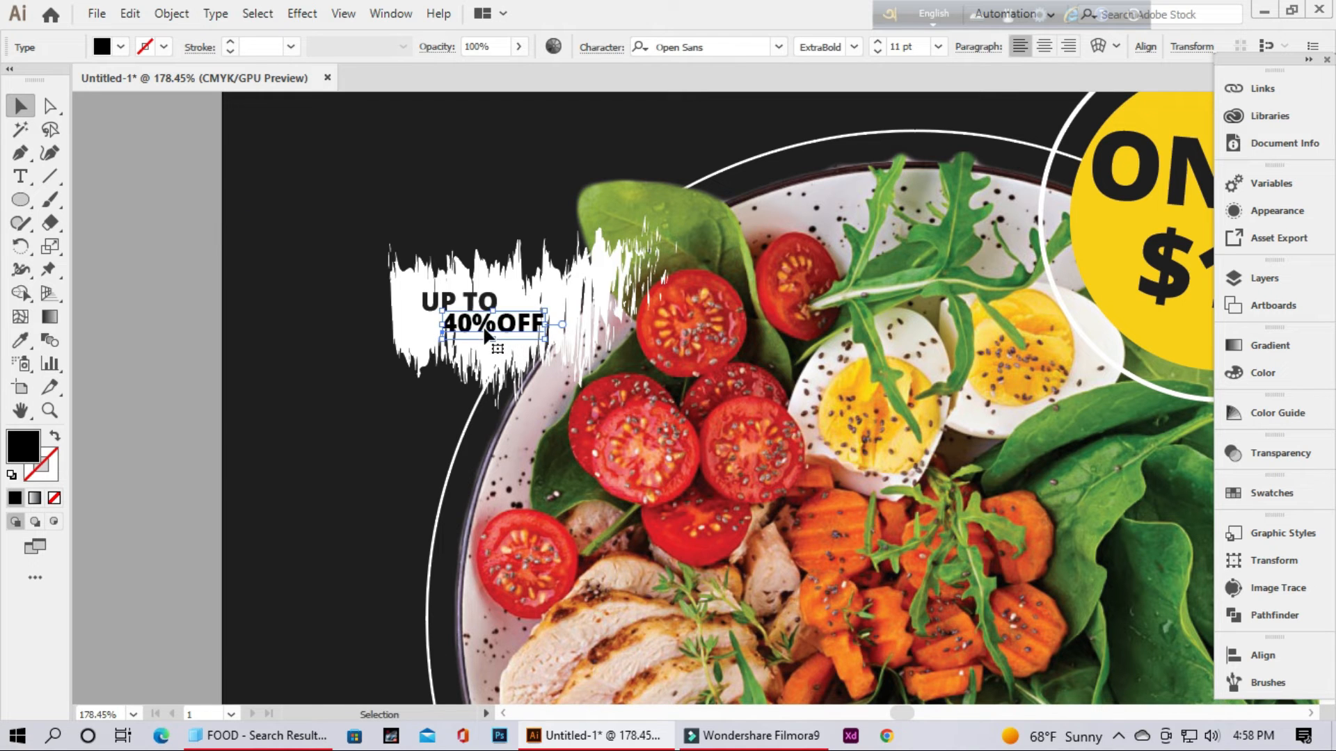
- Match the 40%OFF text's color to the dark UP TO text
{"action": "key", "text": "i"}
{"action": "left_click", "coordinate": [472, 298]}
{"action": "left_click", "coordinate": [20, 105]}
{"action": "left_click", "coordinate": [258, 263]}
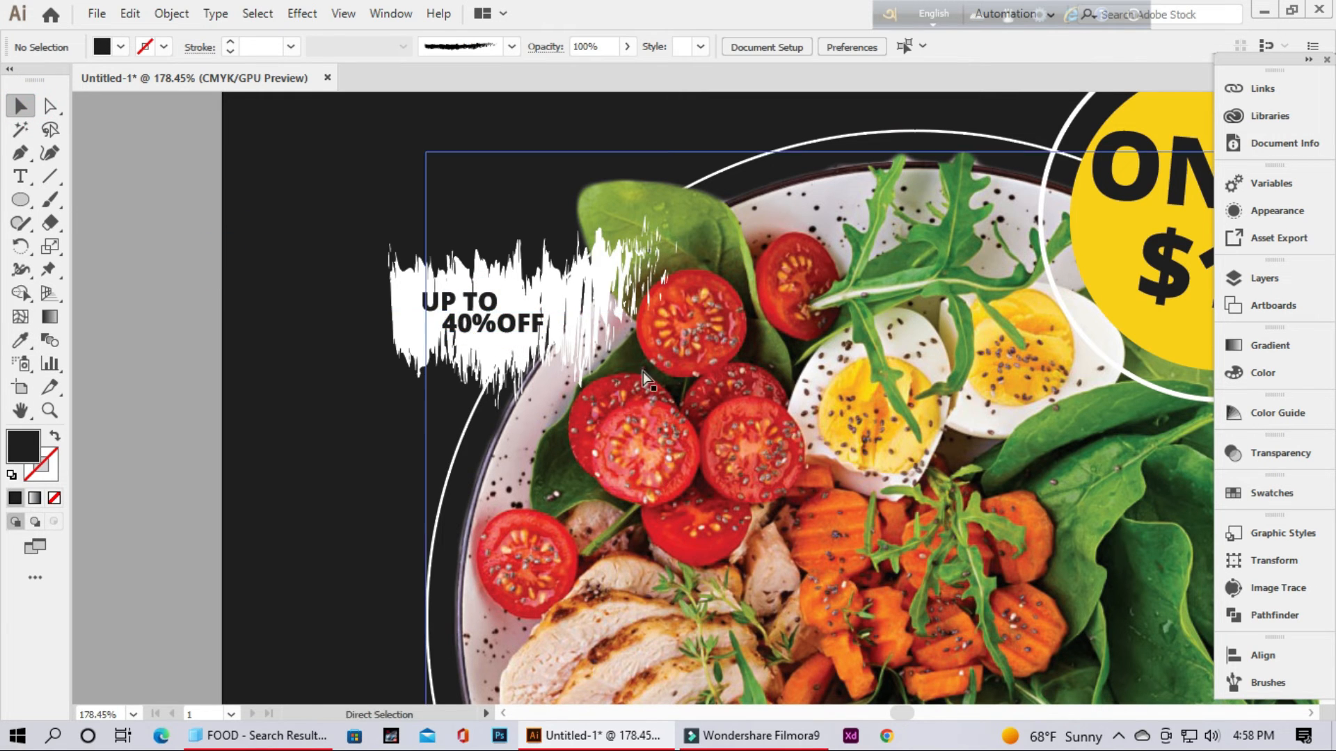
- Draw a rectangle about 26 × 16 mm below the color swatches and fill it with the yellow swatch color
{"action": "left_click_drag", "start_coordinate": [1122, 391], "coordinate": [740, 432]}
{"action": "key", "text": "ctrl+0"}
{"action": "left_click_drag", "start_coordinate": [247, 450], "coordinate": [223, 368]}
{"action": "left_click_drag", "start_coordinate": [20, 200], "coordinate": [76, 201]}
{"action": "left_click_drag", "start_coordinate": [237, 476], "coordinate": [301, 515]}
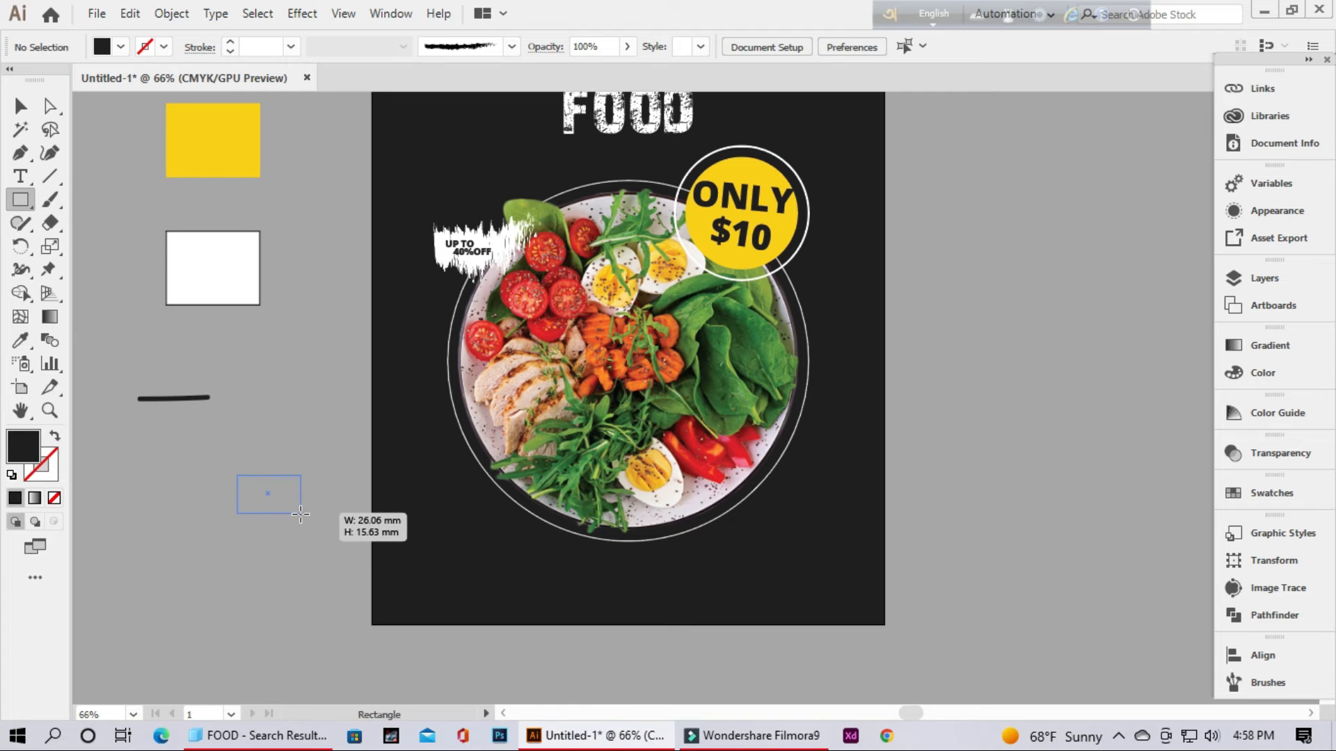
{"action": "key", "text": "i"}
{"action": "left_click", "coordinate": [221, 142]}
{"action": "left_click", "coordinate": [17, 106]}
{"action": "key", "text": "ctrl+shift+a"}
- Paint a rough yellow brush stroke above the small yellow rectangle, thicken it to 9 pt and stretch it longer
{"action": "left_click_drag", "start_coordinate": [51, 200], "coordinate": [79, 199]}
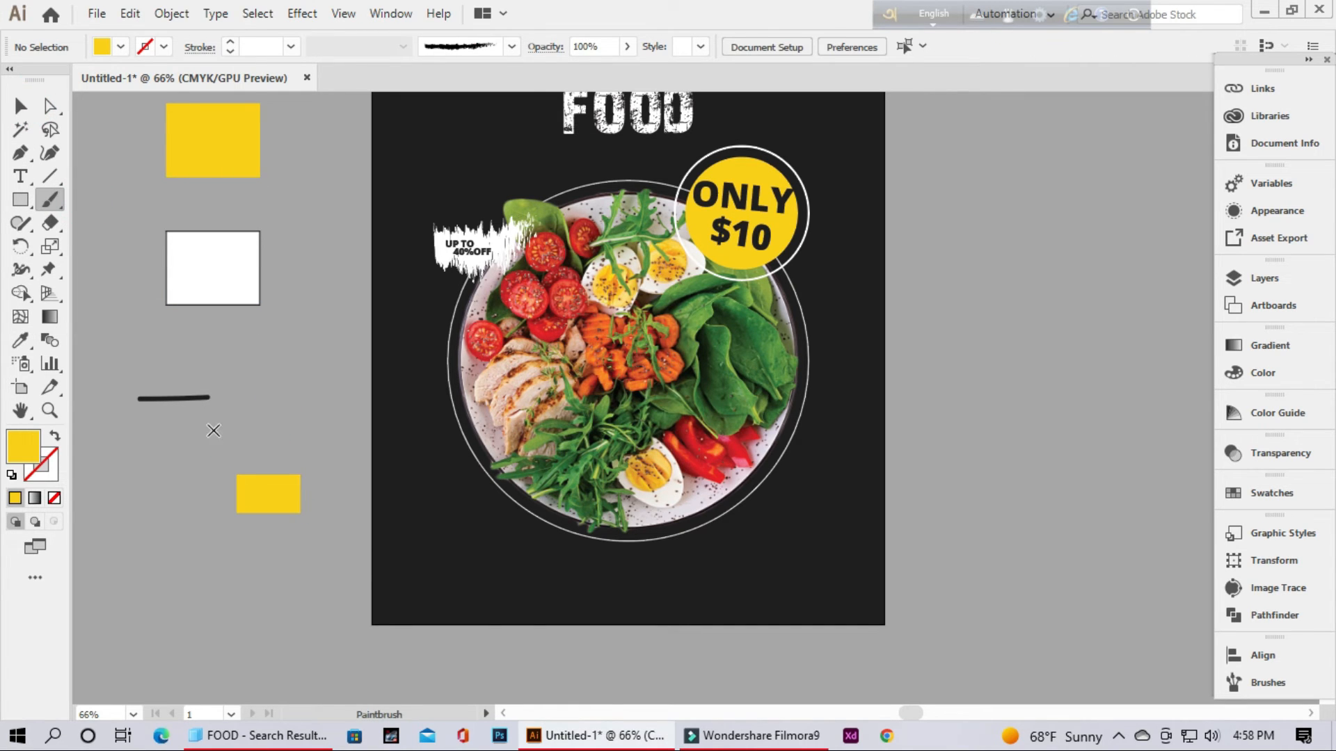
{"action": "left_click_drag", "start_coordinate": [272, 430], "coordinate": [270, 430]}
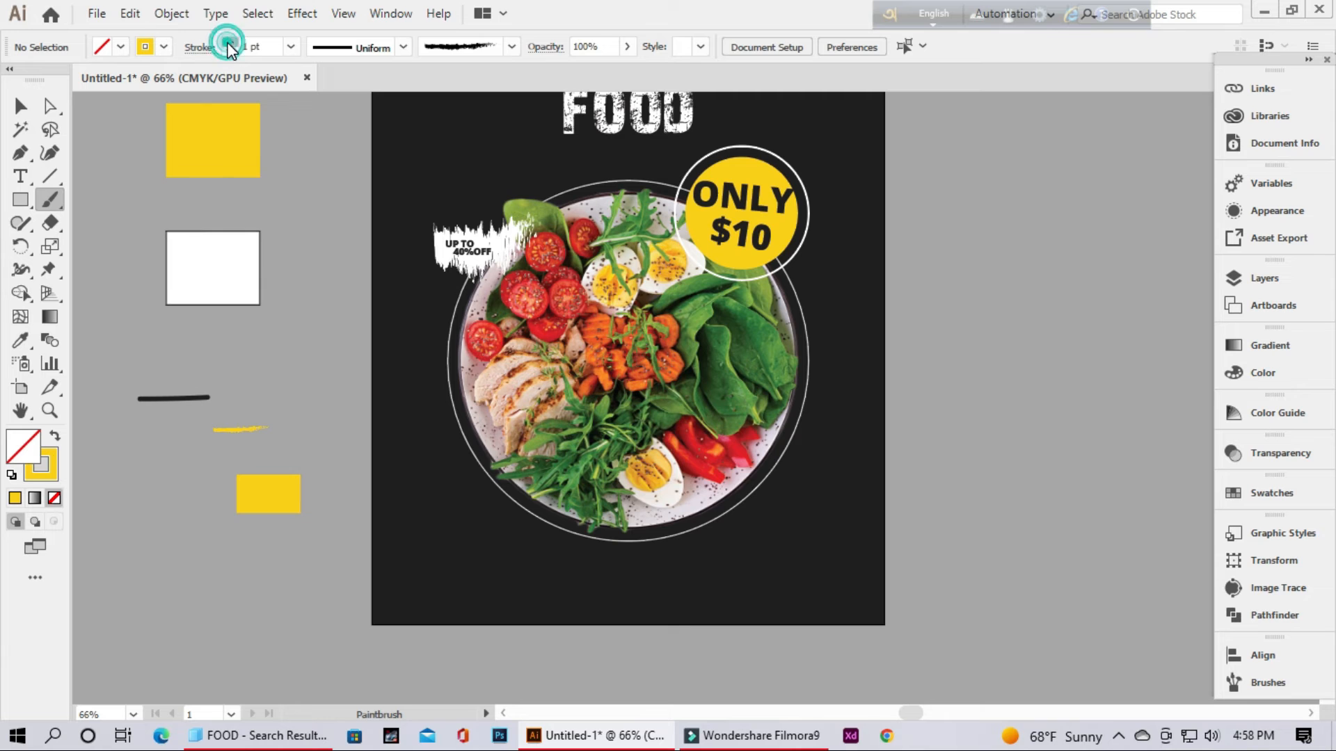
{"action": "key", "text": "v"}
{"action": "left_click", "coordinate": [240, 429]}
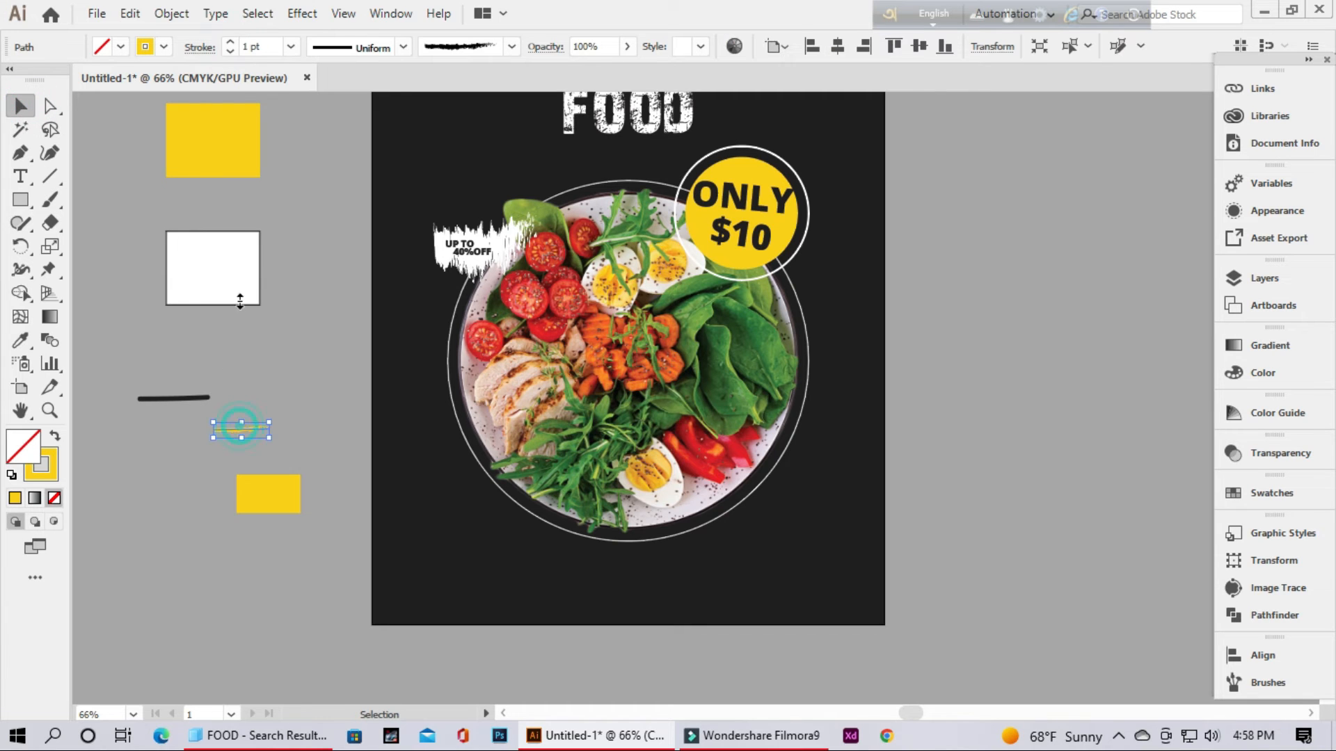
{"action": "left_click", "coordinate": [231, 43]}
{"action": "left_click", "coordinate": [231, 42]}
{"action": "left_click", "coordinate": [232, 42]}
{"action": "left_click_drag", "start_coordinate": [266, 443], "coordinate": [300, 442]}
- Bring the yellow brush stroke to the front and move the small yellow rectangle onto it
{"action": "right_click", "coordinate": [286, 503]}
{"action": "left_click", "coordinate": [530, 407]}
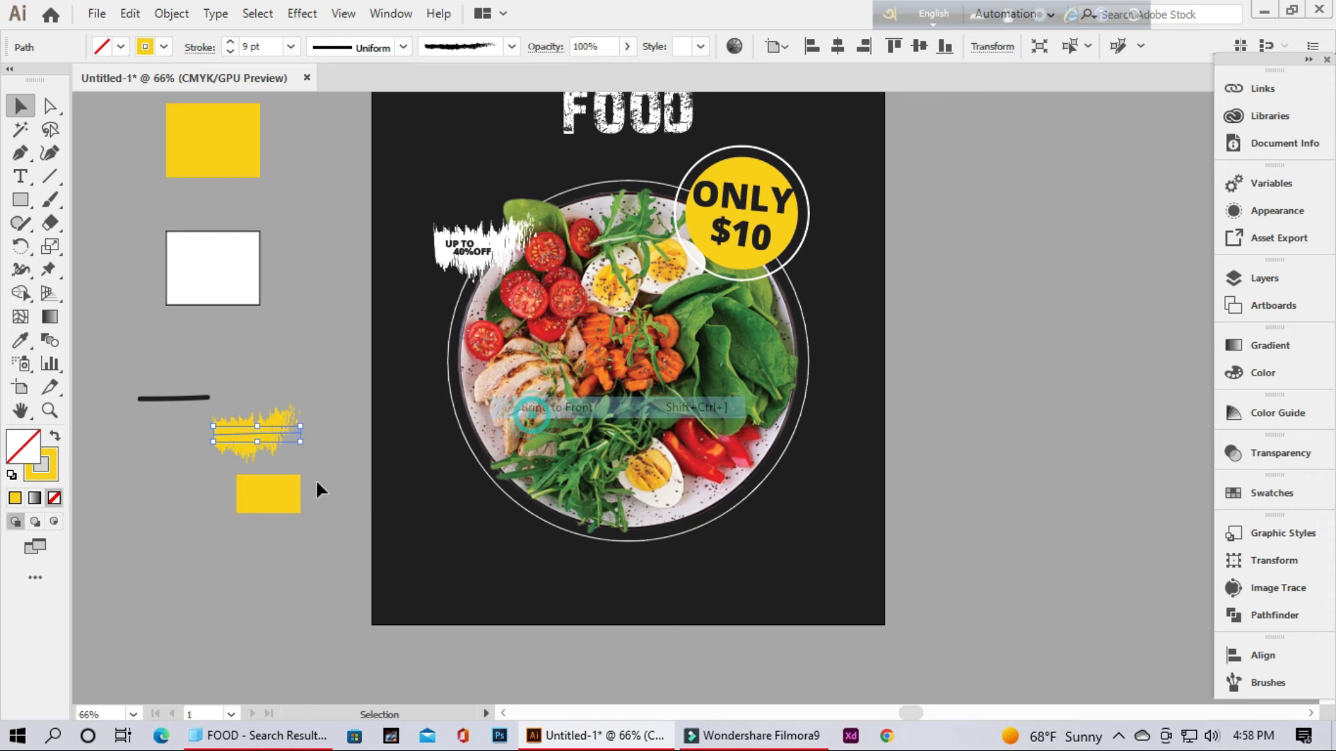
{"action": "left_click_drag", "start_coordinate": [282, 503], "coordinate": [261, 445]}
{"action": "left_click", "coordinate": [260, 465]}
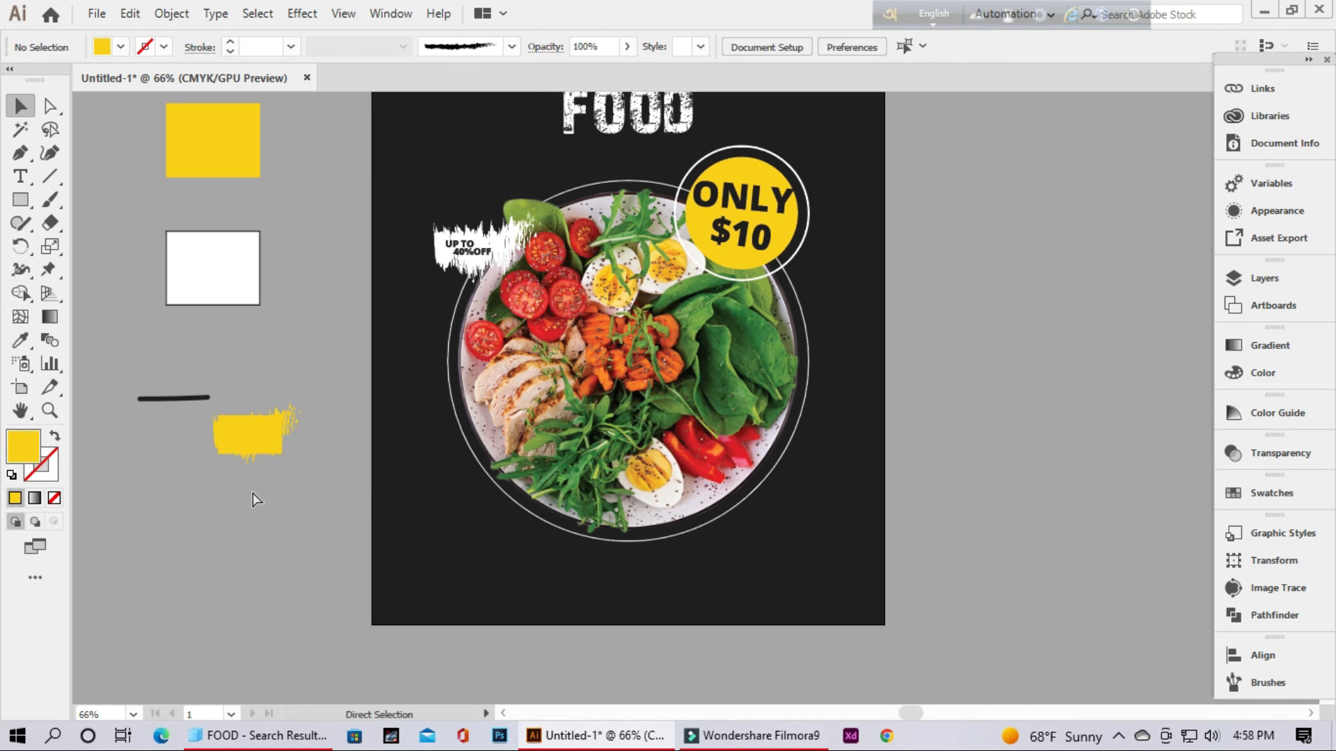
- Delete the small yellow rectangle together with the overlapping yellow brush stroke
{"action": "scroll", "coordinate": [210, 452], "scroll_direction": "up", "scroll_amount": 5}
{"action": "left_click_drag", "start_coordinate": [208, 579], "coordinate": [208, 579]}
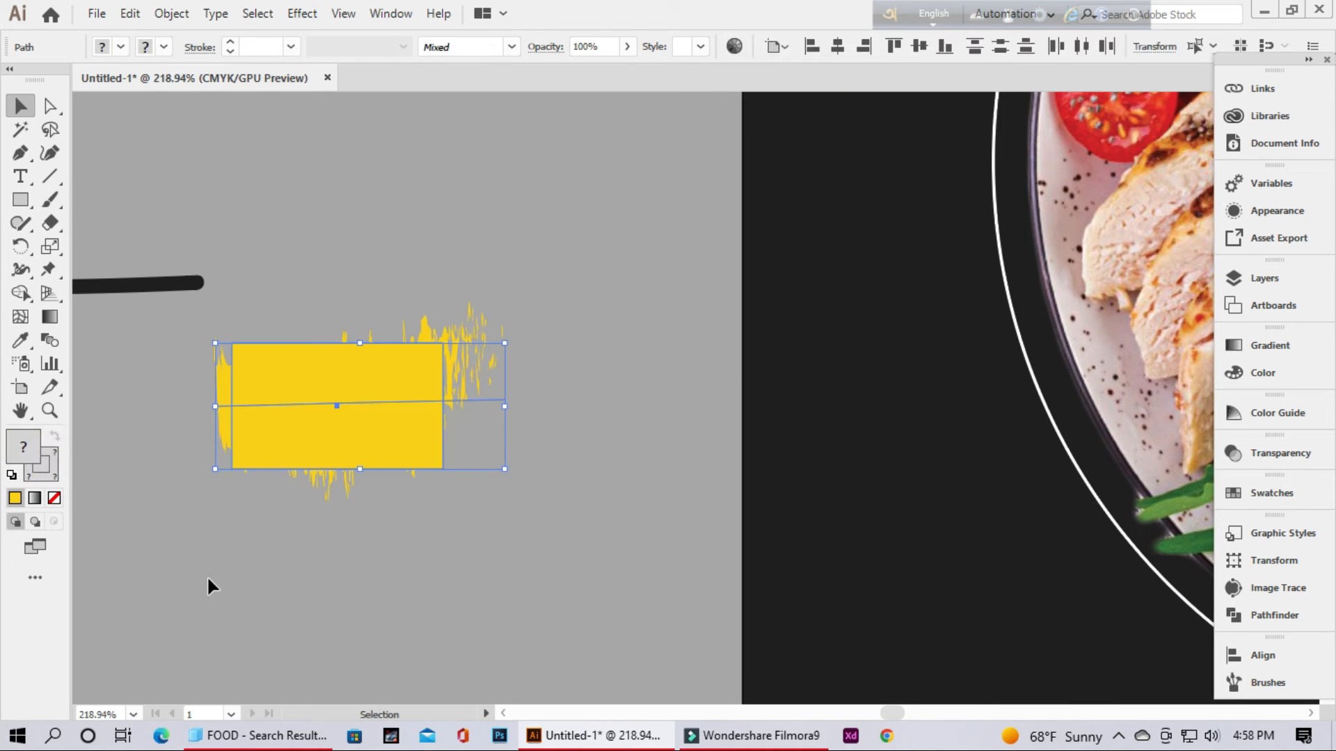
{"action": "key", "text": "Delete"}
- Paint a new horizontal rough yellow brush stroke beside the poster, thicken it and stretch it longer
{"action": "left_click", "coordinate": [50, 200]}
{"action": "left_click_drag", "start_coordinate": [294, 475], "coordinate": [449, 475]}
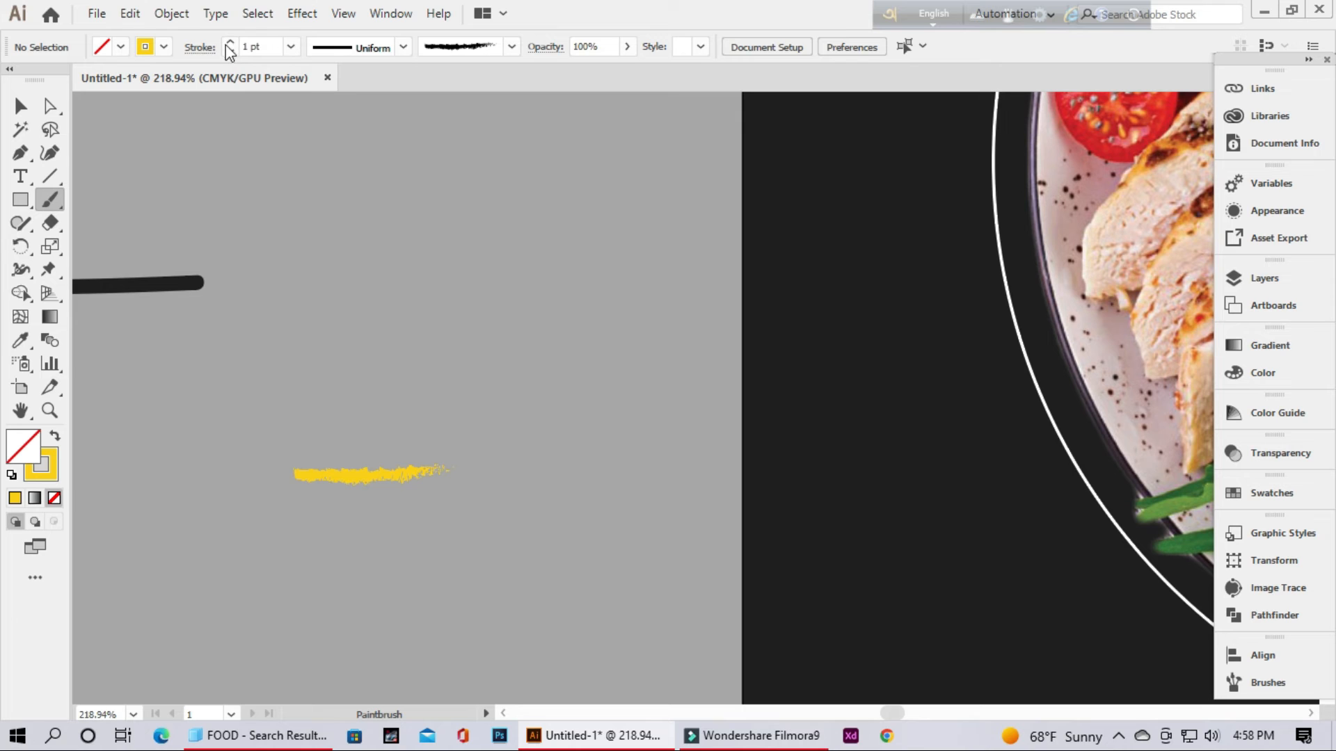
{"action": "left_click", "coordinate": [17, 114]}
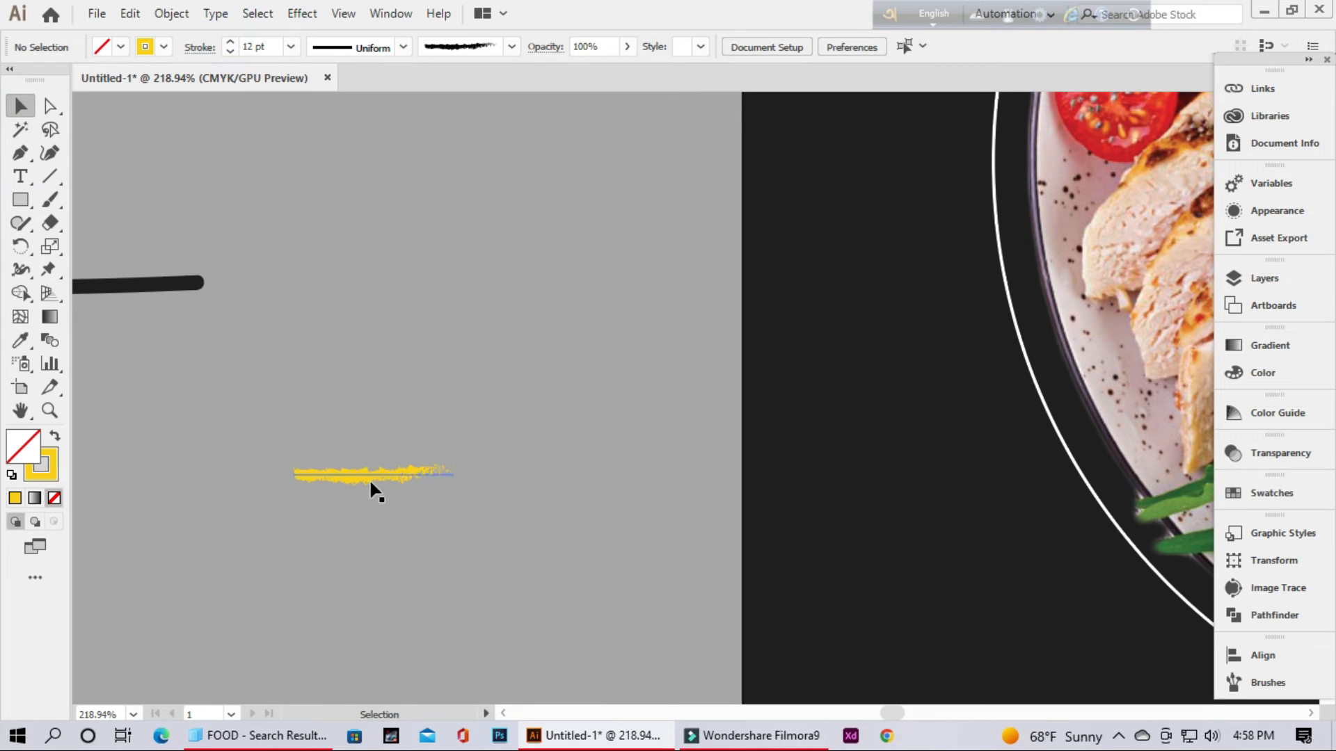
{"action": "left_click", "coordinate": [368, 480]}
{"action": "left_click", "coordinate": [230, 42]}
{"action": "left_click_drag", "start_coordinate": [454, 483], "coordinate": [541, 480]}
- Place the yellow brush stroke over the plate's lower-left edge
{"action": "left_click_drag", "start_coordinate": [830, 514], "coordinate": [597, 510]}
{"action": "left_click_drag", "start_coordinate": [692, 555], "coordinate": [216, 460]}
{"action": "mouse_move", "coordinate": [207, 411]}
{"action": "left_mouse_down"}
{"action": "mouse_move", "coordinate": [597, 464]}
{"action": "mouse_move", "coordinate": [525, 465]}
{"action": "mouse_move", "coordinate": [578, 464]}
{"action": "left_mouse_up"}
- Add the text ORDER NOW at 11 pt and place it on the yellow brush stroke
{"action": "left_click", "coordinate": [21, 176]}
{"action": "left_click", "coordinate": [230, 396]}
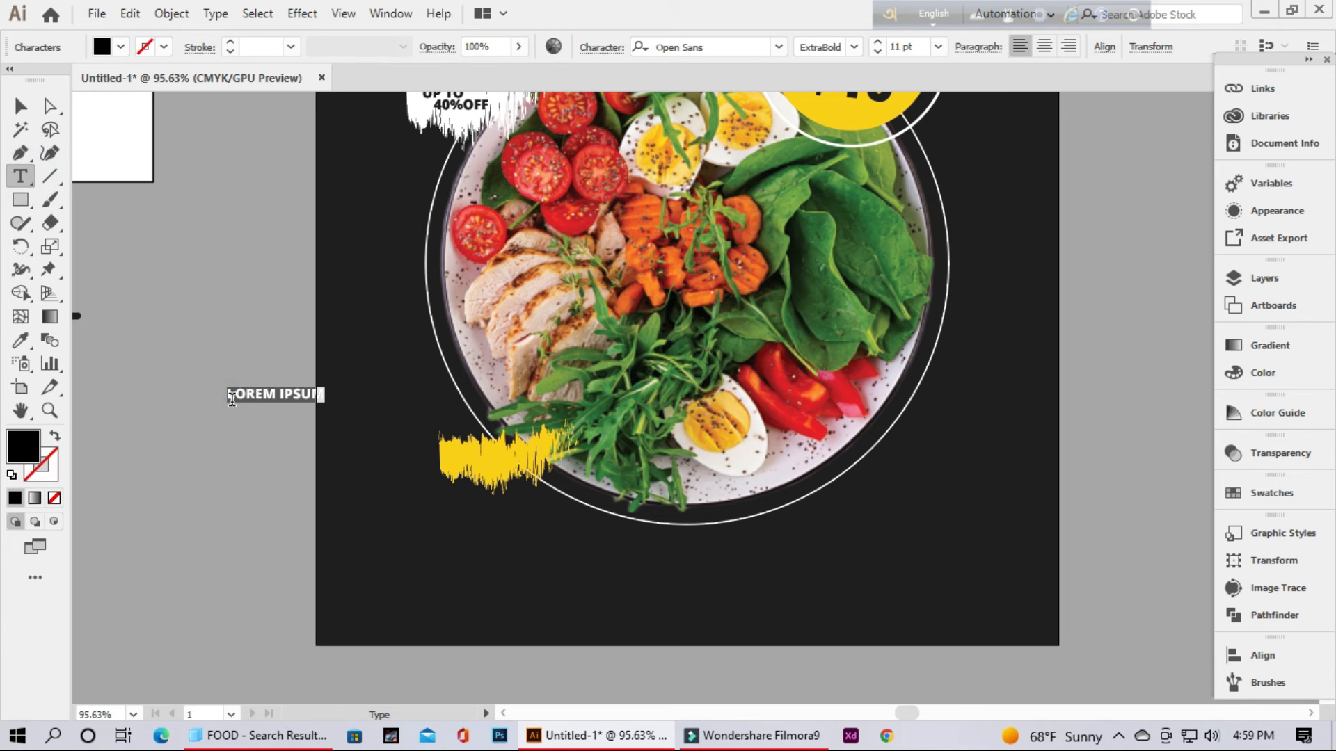
{"action": "key", "text": "BackSpace"}
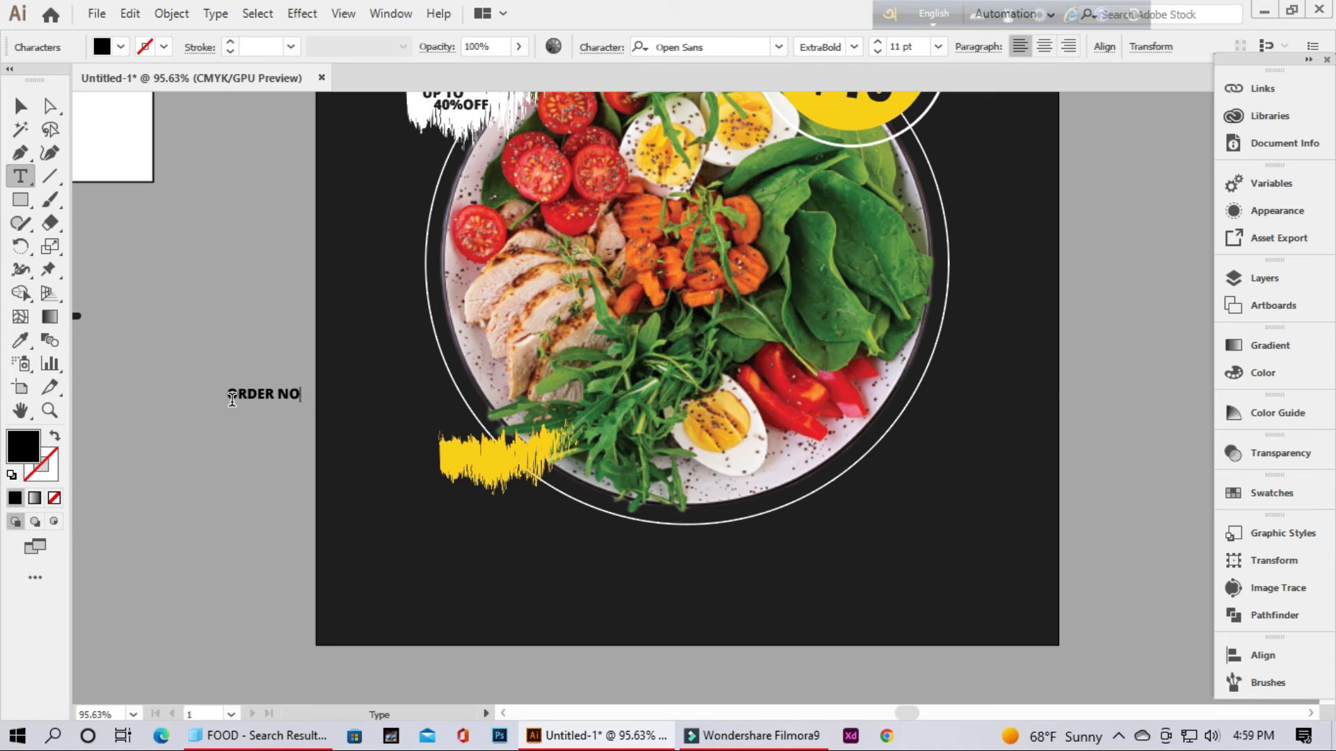
{"action": "left_click", "coordinate": [20, 106]}
{"action": "mouse_move", "coordinate": [286, 398]}
{"action": "left_mouse_down"}
{"action": "mouse_move", "coordinate": [487, 435]}
{"action": "mouse_move", "coordinate": [508, 464]}
{"action": "left_mouse_up"}
{"action": "left_click", "coordinate": [507, 634]}
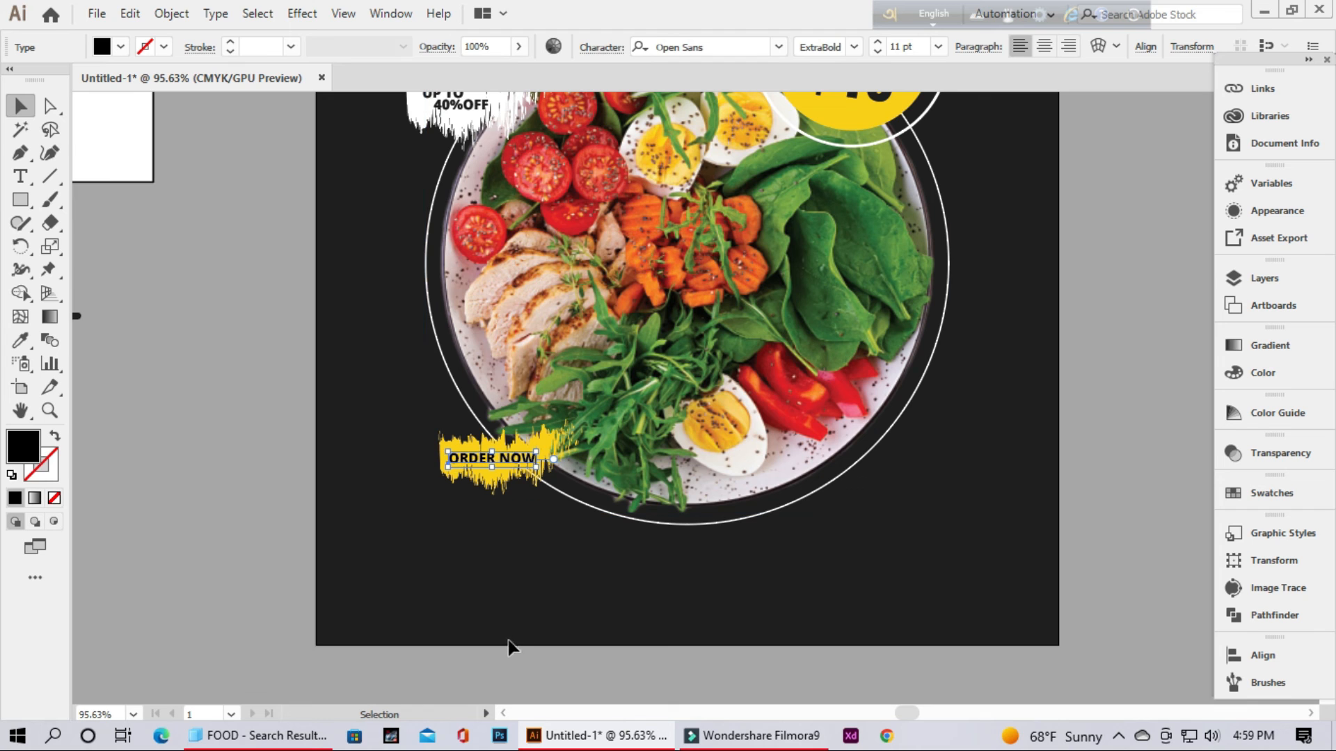
- Add the website address as a new 11 pt text beside the poster
{"action": "scroll", "coordinate": [827, 595], "scroll_direction": "down", "scroll_amount": 3}
{"action": "scroll", "coordinate": [826, 594], "scroll_direction": "right", "scroll_amount": 2}
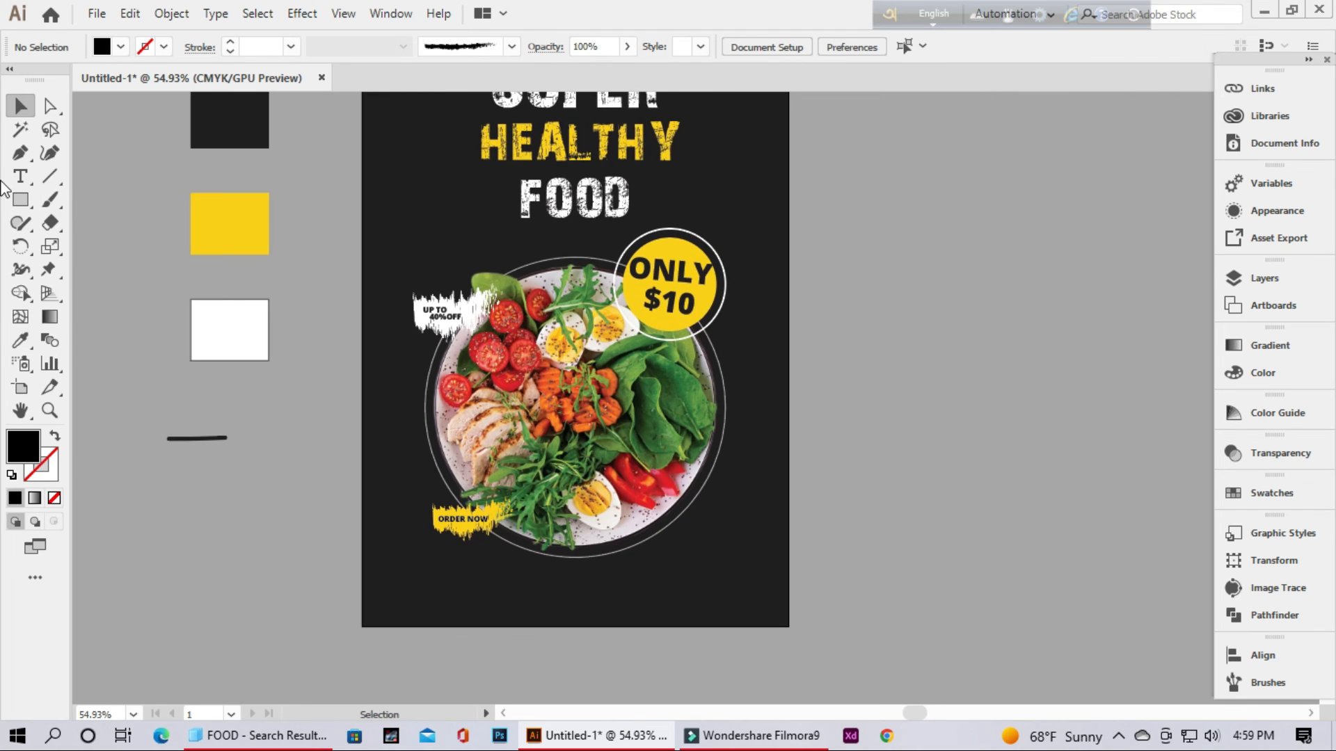
{"action": "key", "text": "t"}
{"action": "left_click", "coordinate": [832, 433]}
{"action": "left_click", "coordinate": [941, 46]}
{"action": "left_click", "coordinate": [941, 48]}
{"action": "left_click", "coordinate": [940, 48]}
{"action": "left_click", "coordinate": [950, 203]}
{"action": "type", "text": "ww"}
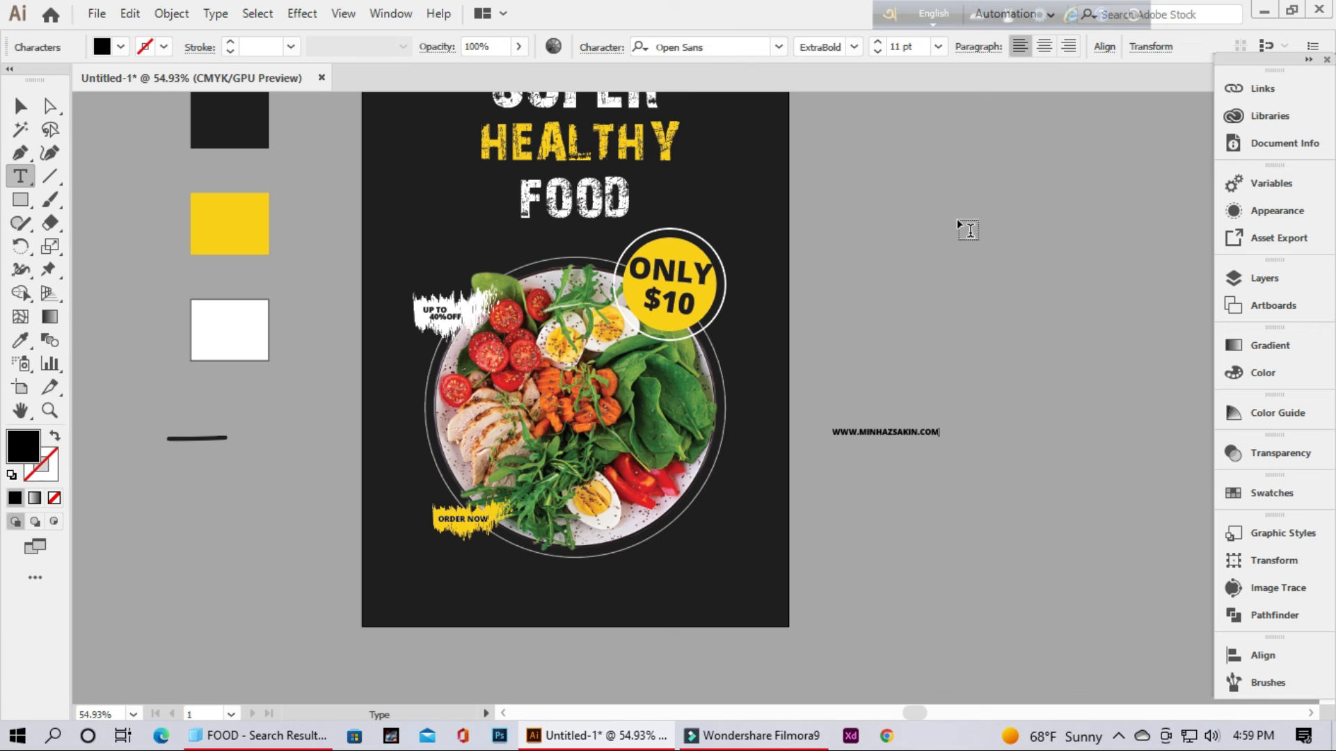
- Color the website address text white and set its font style to Regular
{"action": "left_click", "coordinate": [22, 107]}
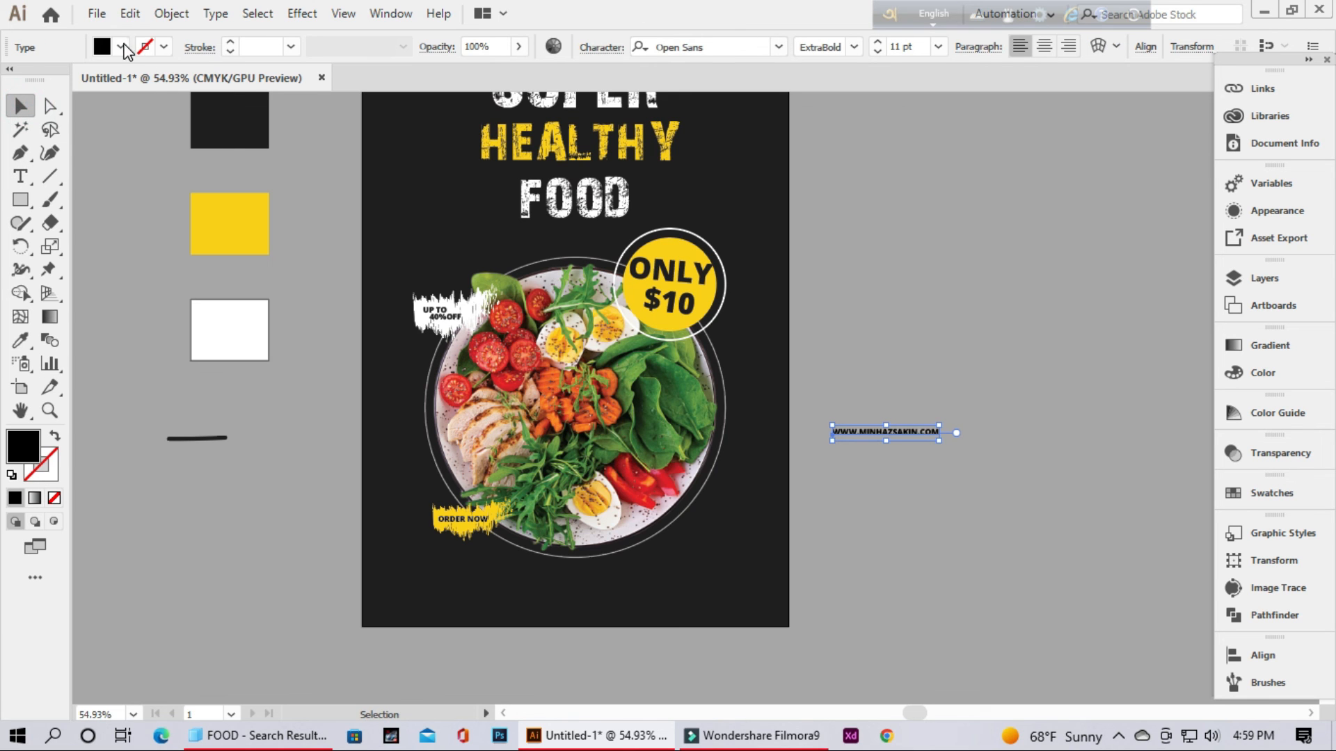
{"action": "left_click", "coordinate": [123, 47]}
{"action": "left_click", "coordinate": [45, 80]}
{"action": "left_click", "coordinate": [779, 46]}
{"action": "left_click", "coordinate": [853, 47]}
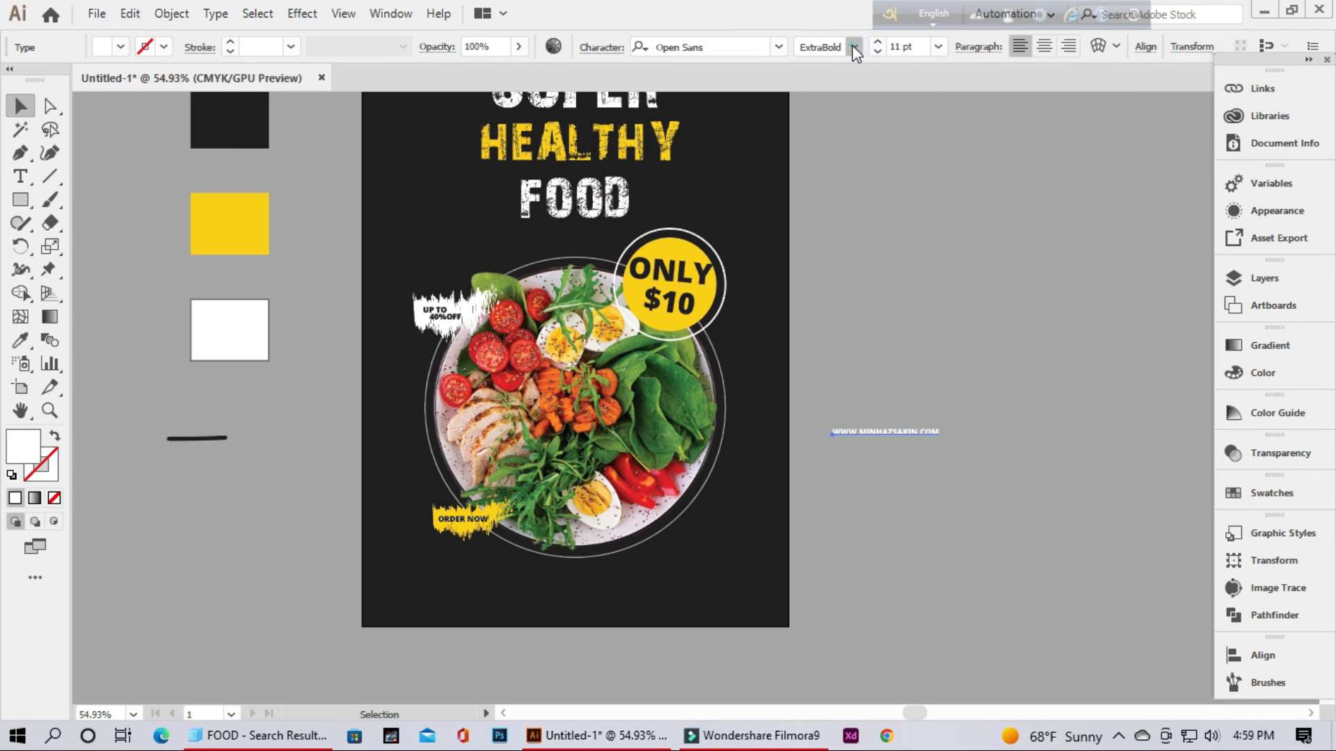
{"action": "left_click", "coordinate": [839, 111]}
- Enlarge the website address to 24 pt and place it at the poster's bottom center
{"action": "left_click", "coordinate": [938, 46]}
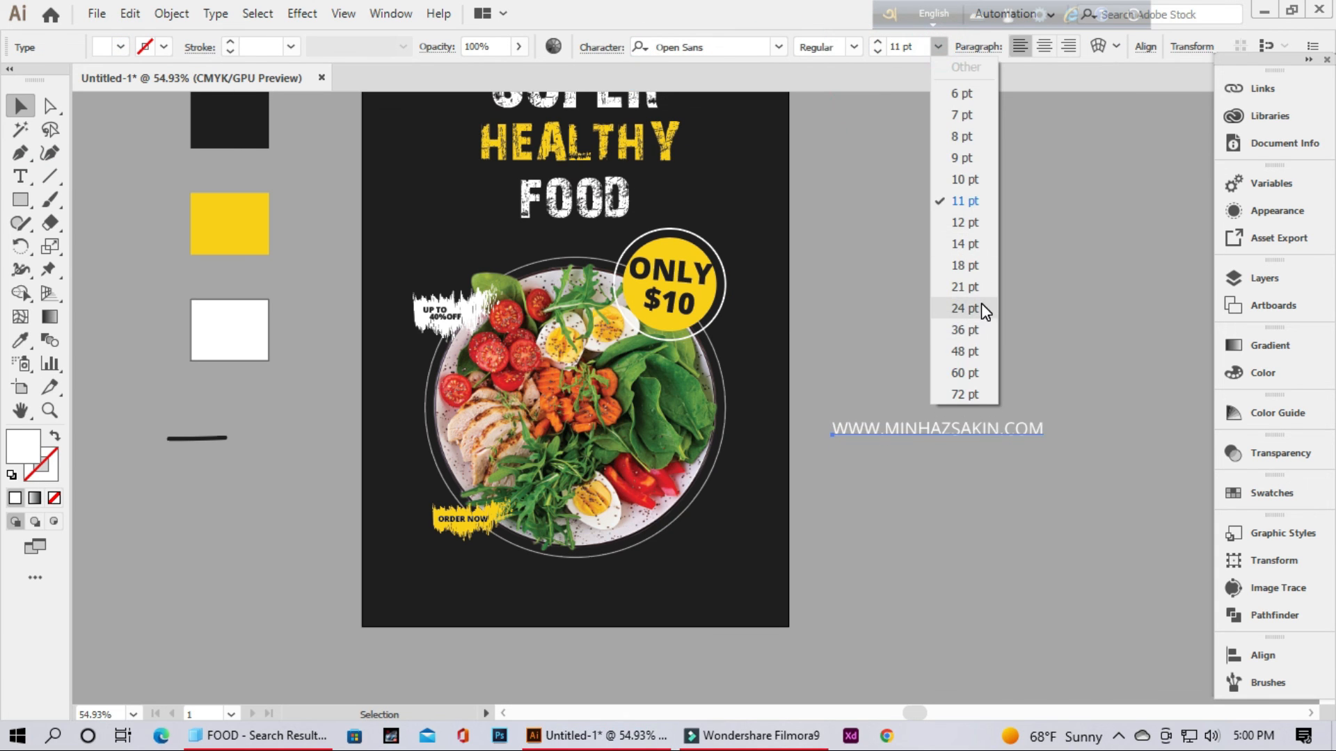
{"action": "left_click", "coordinate": [986, 311]}
{"action": "left_click_drag", "start_coordinate": [970, 430], "coordinate": [609, 620]}
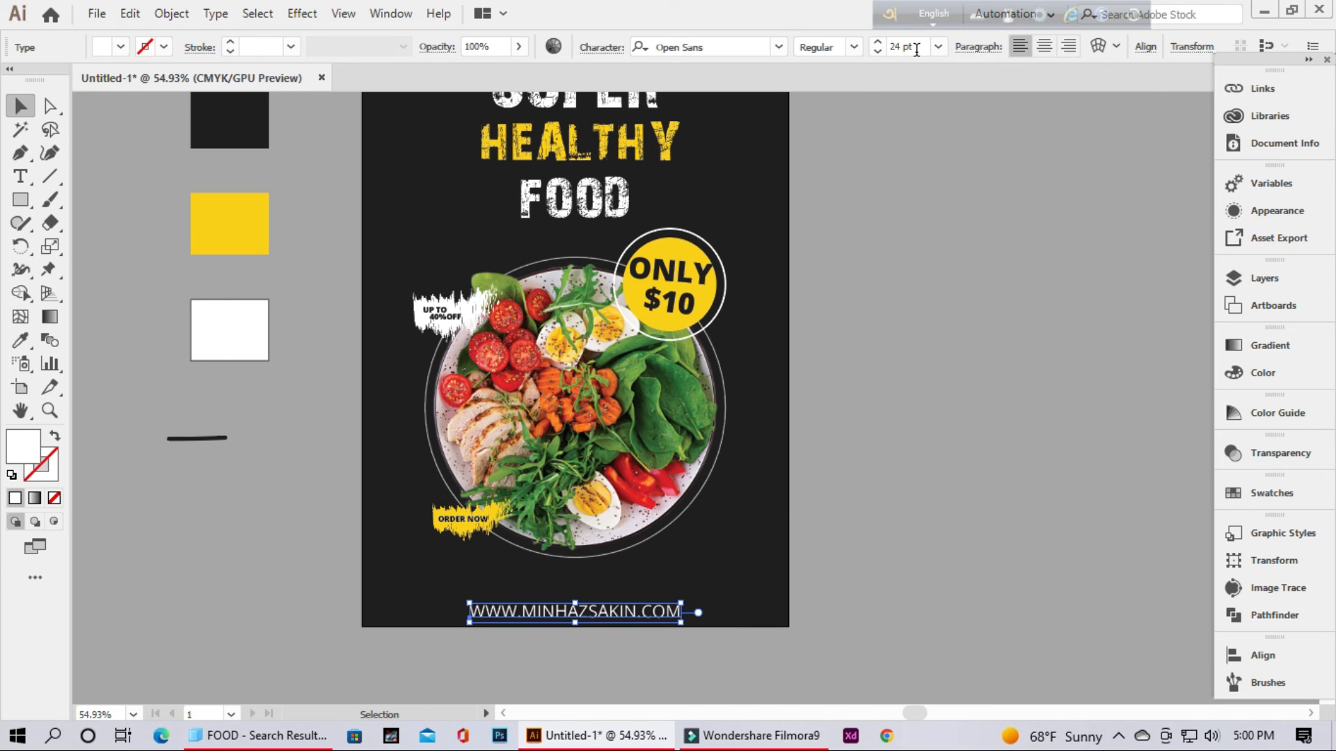
- Align the website address with the poster's center and nudge it slightly up from the bottom edge
{"action": "left_click", "coordinate": [1146, 47]}
{"action": "key", "text": "Up"}
{"action": "key", "text": "Up"}
{"action": "key", "text": "Up"}
{"action": "left_click", "coordinate": [962, 425]}
{"action": "left_click_drag", "start_coordinate": [977, 360], "coordinate": [917, 459]}
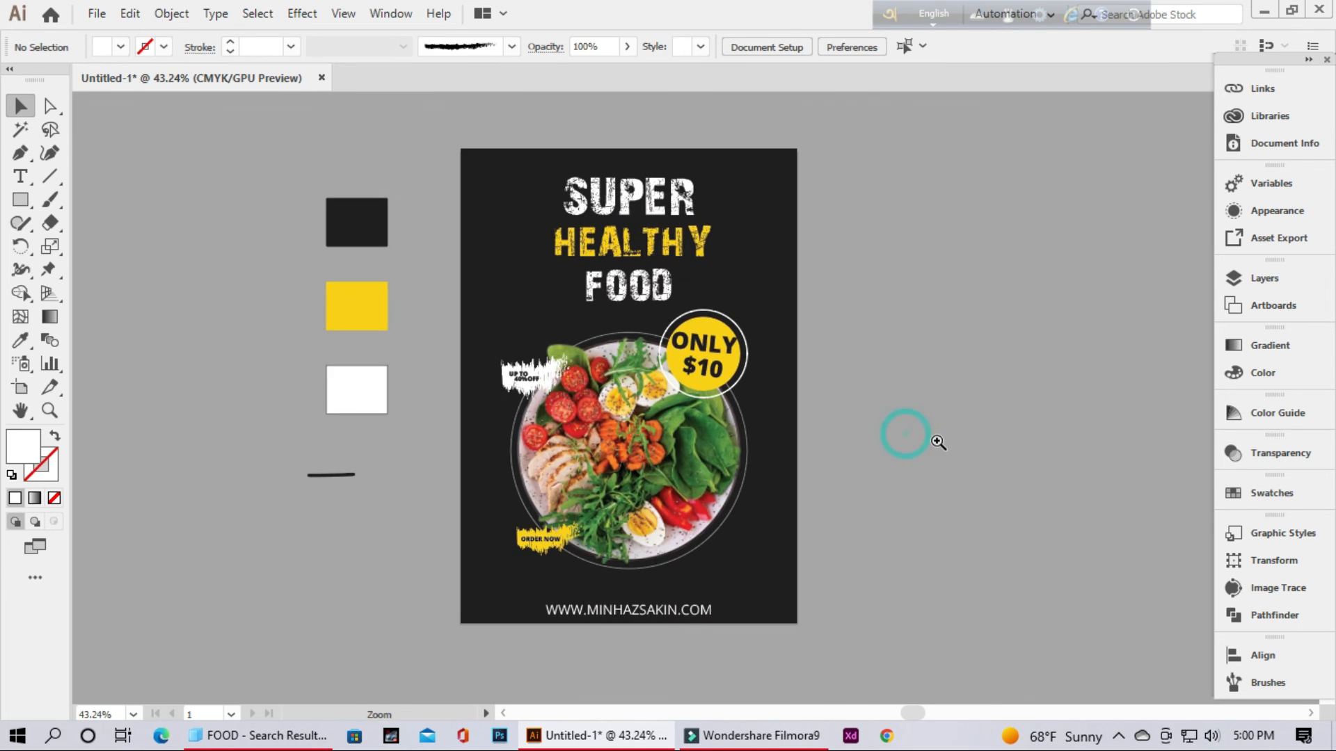